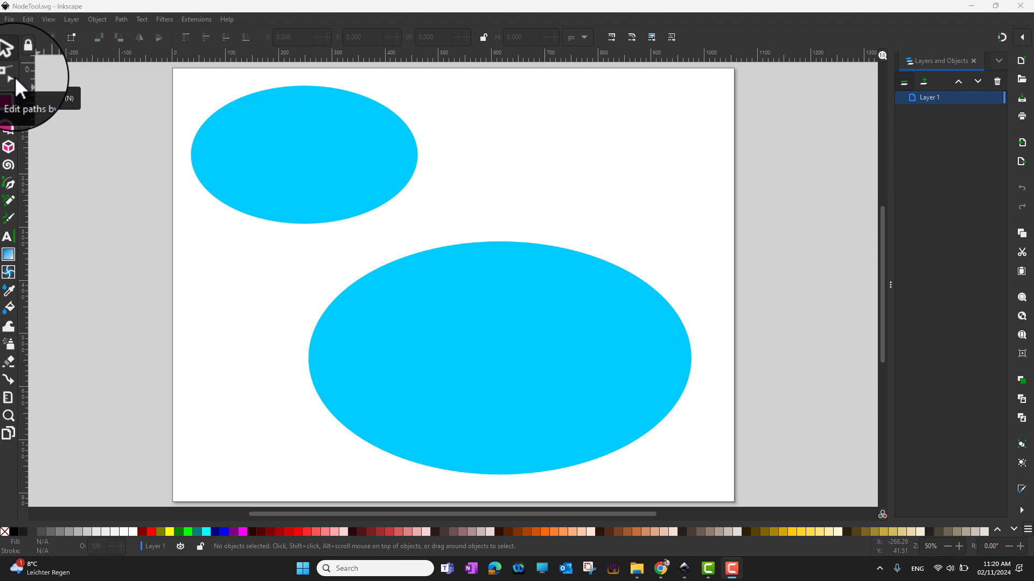
Select the large lower ellipse and display its path nodes with the Node tool.
{"action": "left_click", "coordinate": [8, 76]}
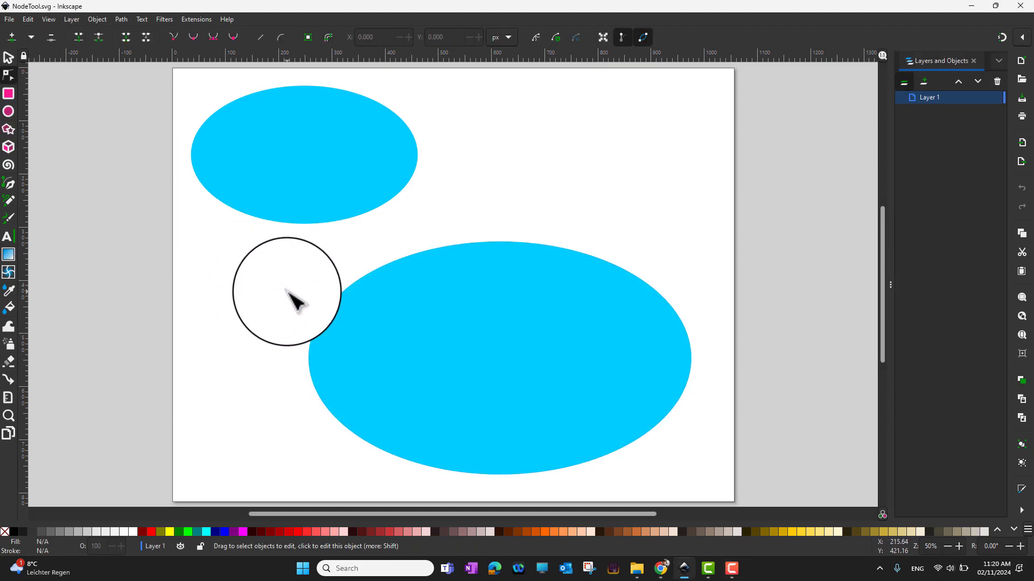
{"action": "key", "text": "s"}
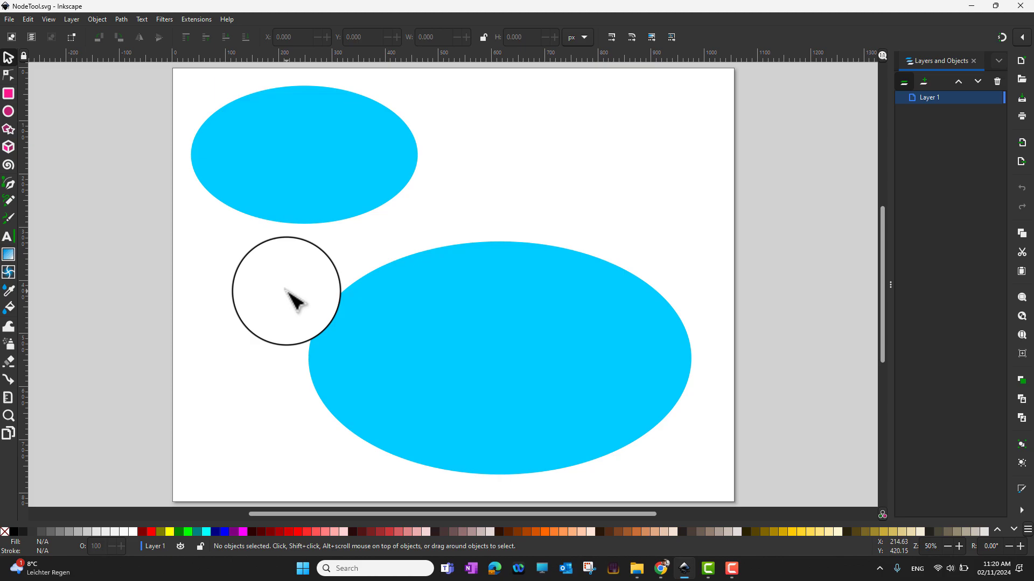
{"action": "key", "text": "n"}
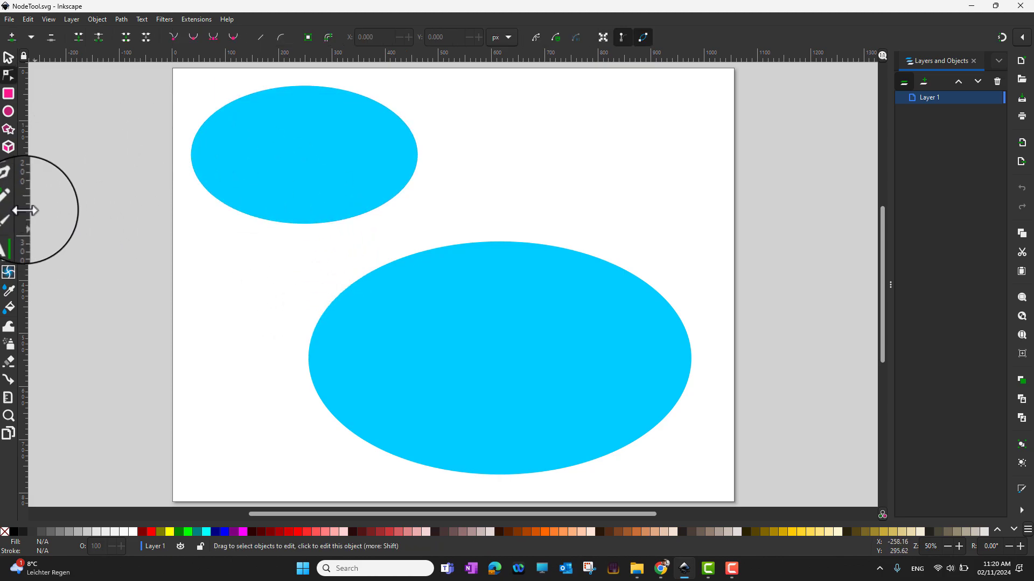
{"action": "key", "text": "s"}
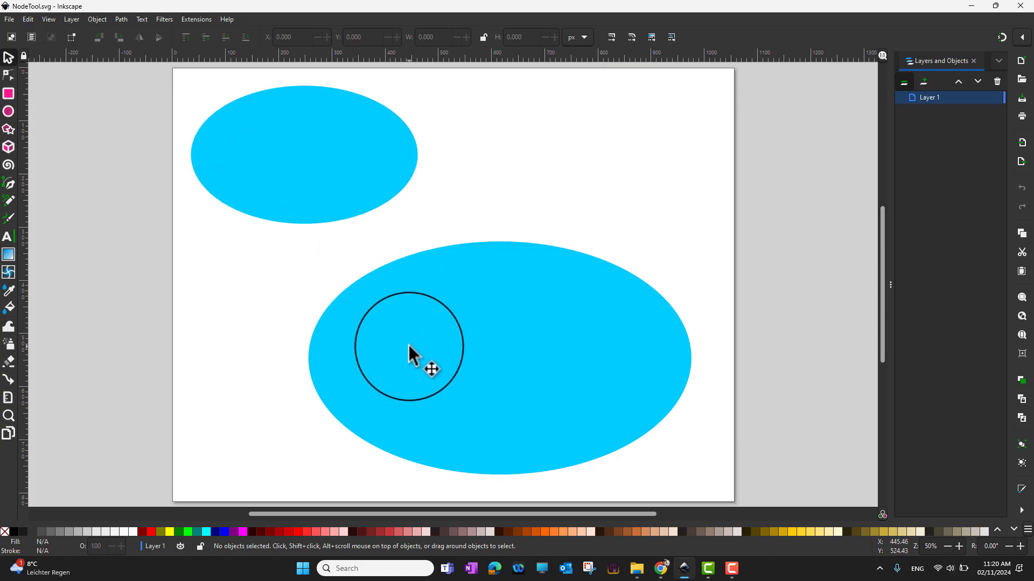
{"action": "left_click", "coordinate": [416, 351]}
{"action": "key", "text": "n"}
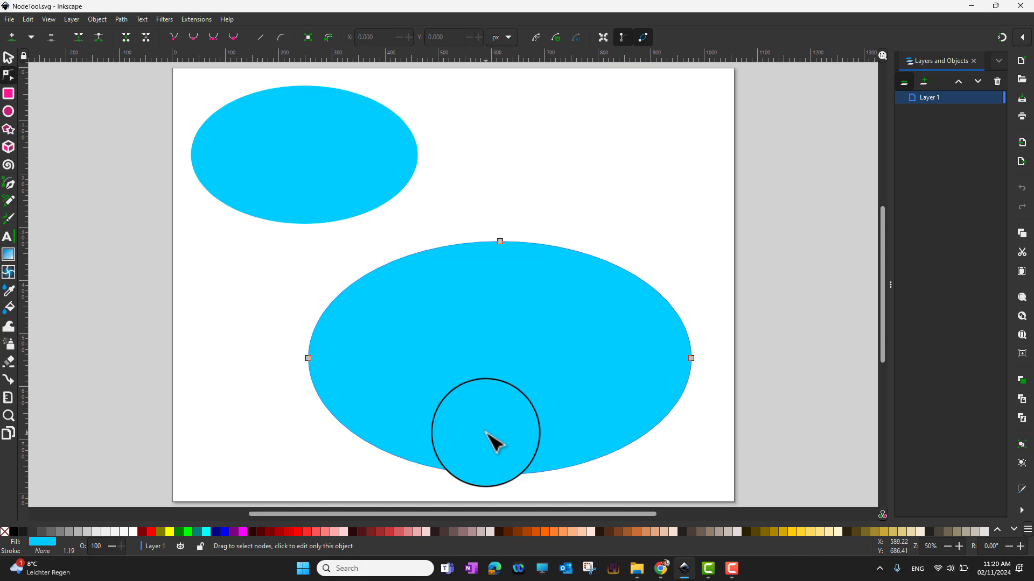
Make the small upper ellipse taller and narrower by adjusting its height and width shape handles.
{"action": "left_click", "coordinate": [646, 169]}
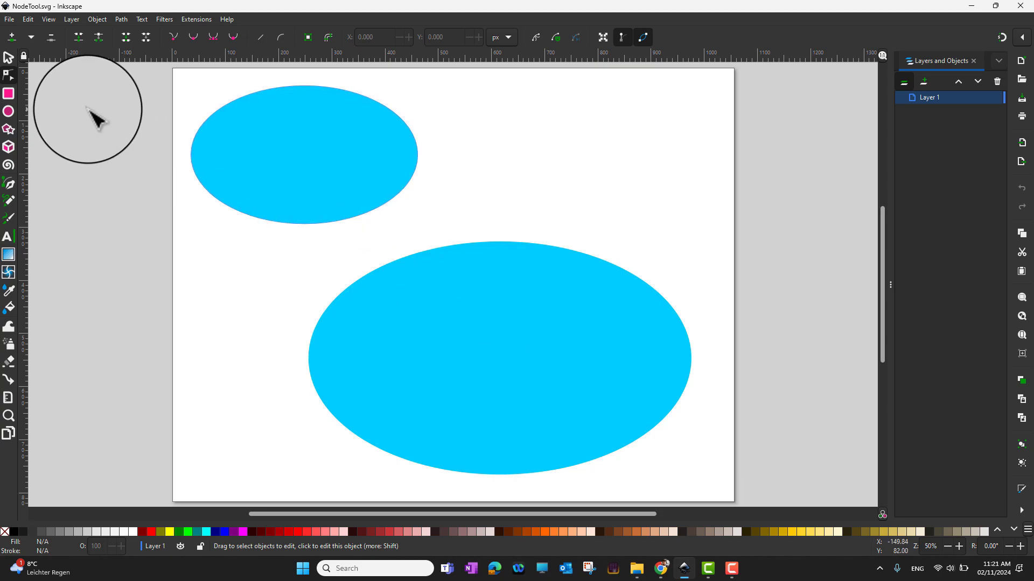
{"action": "left_click", "coordinate": [460, 312]}
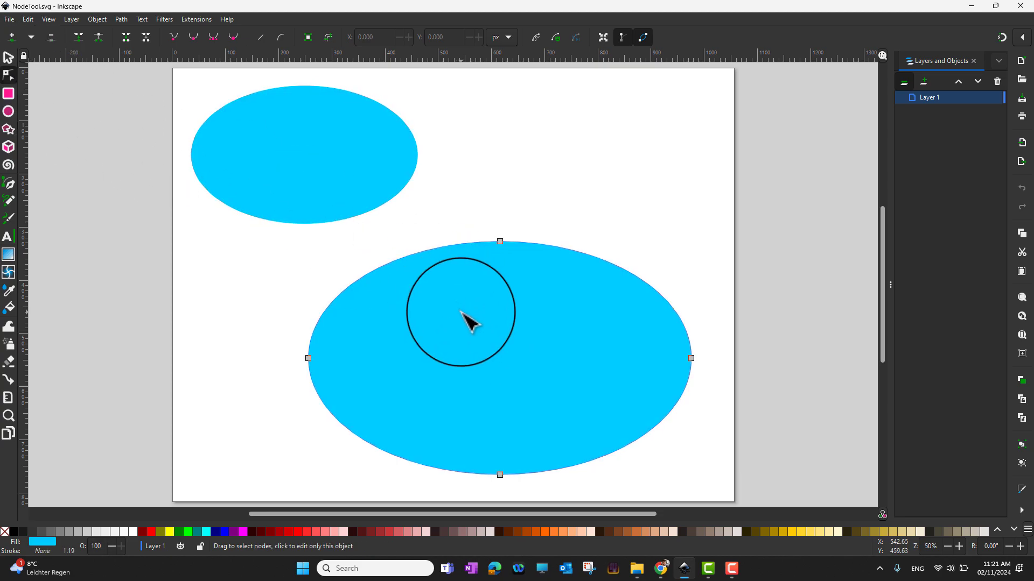
{"action": "left_click", "coordinate": [331, 170]}
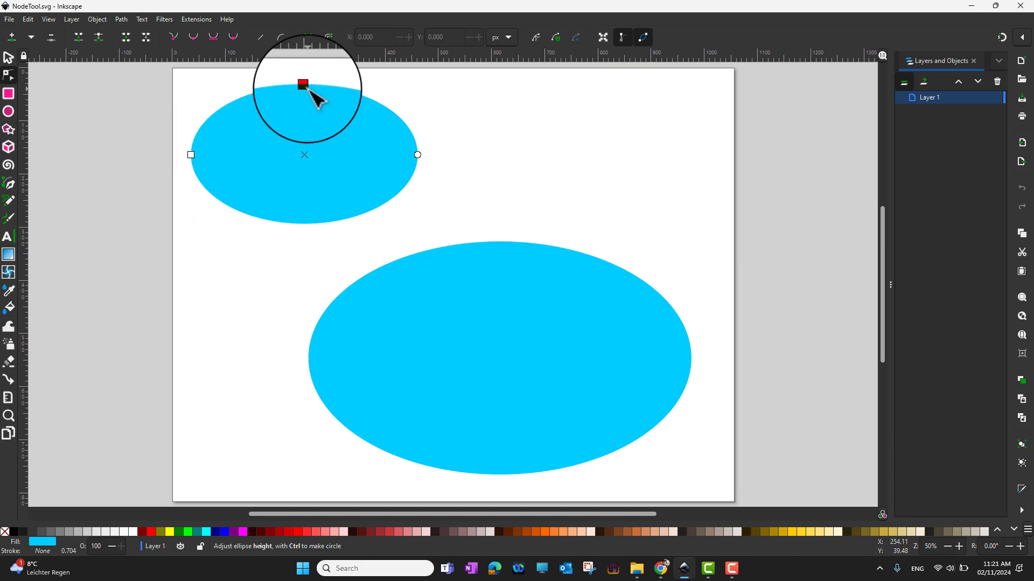
{"action": "mouse_move", "coordinate": [304, 86]}
{"action": "left_mouse_down"}
{"action": "mouse_move", "coordinate": [302, 150]}
{"action": "mouse_move", "coordinate": [307, 78]}
{"action": "left_mouse_up"}
{"action": "mouse_move", "coordinate": [189, 155]}
{"action": "left_mouse_down"}
{"action": "mouse_move", "coordinate": [249, 157]}
{"action": "mouse_move", "coordinate": [182, 156]}
{"action": "mouse_move", "coordinate": [201, 155]}
{"action": "left_mouse_up"}
Move the large ellipse's left node inward to about X 289, Y 539 px.
{"action": "left_click", "coordinate": [511, 308]}
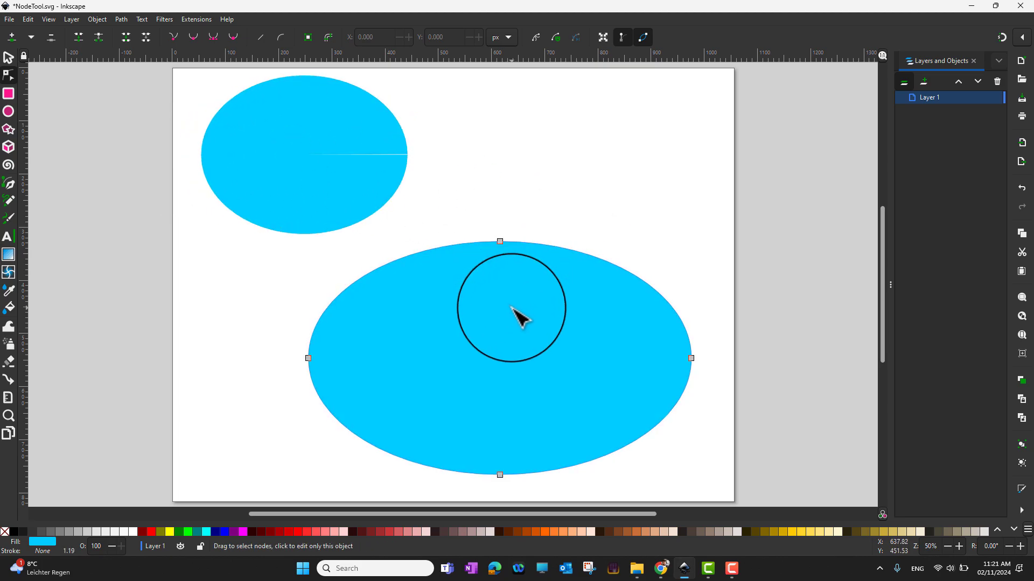
{"action": "mouse_move", "coordinate": [309, 359]}
{"action": "left_mouse_down"}
{"action": "mouse_move", "coordinate": [457, 366]}
{"action": "mouse_move", "coordinate": [300, 367]}
{"action": "mouse_move", "coordinate": [377, 365]}
{"action": "mouse_move", "coordinate": [296, 351]}
{"action": "mouse_move", "coordinate": [327, 354]}
{"action": "left_mouse_up"}
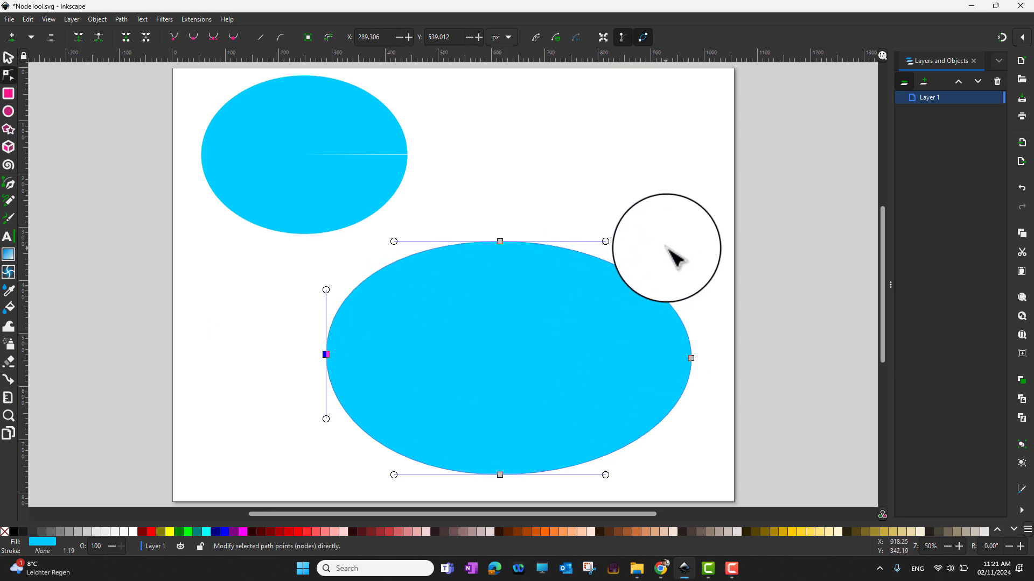
{"action": "left_click", "coordinate": [676, 259]}
Raise the large ellipse's top node to about Y 320 px, slightly adjust its right handle and deselect it.
{"action": "left_click", "coordinate": [500, 241]}
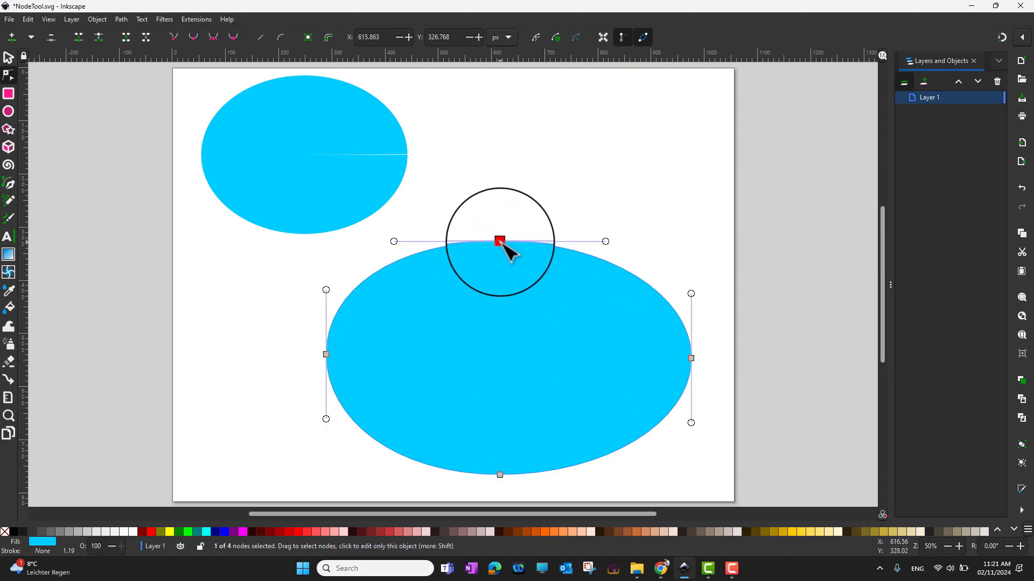
{"action": "mouse_move", "coordinate": [500, 242]}
{"action": "left_mouse_down"}
{"action": "mouse_move", "coordinate": [502, 283]}
{"action": "mouse_move", "coordinate": [501, 238]}
{"action": "left_mouse_up"}
{"action": "mouse_move", "coordinate": [605, 238]}
{"action": "left_mouse_down"}
{"action": "mouse_move", "coordinate": [587, 177]}
{"action": "mouse_move", "coordinate": [554, 335]}
{"action": "mouse_move", "coordinate": [604, 225]}
{"action": "mouse_move", "coordinate": [605, 249]}
{"action": "mouse_move", "coordinate": [607, 237]}
{"action": "left_mouse_up"}
{"action": "left_click", "coordinate": [651, 189]}
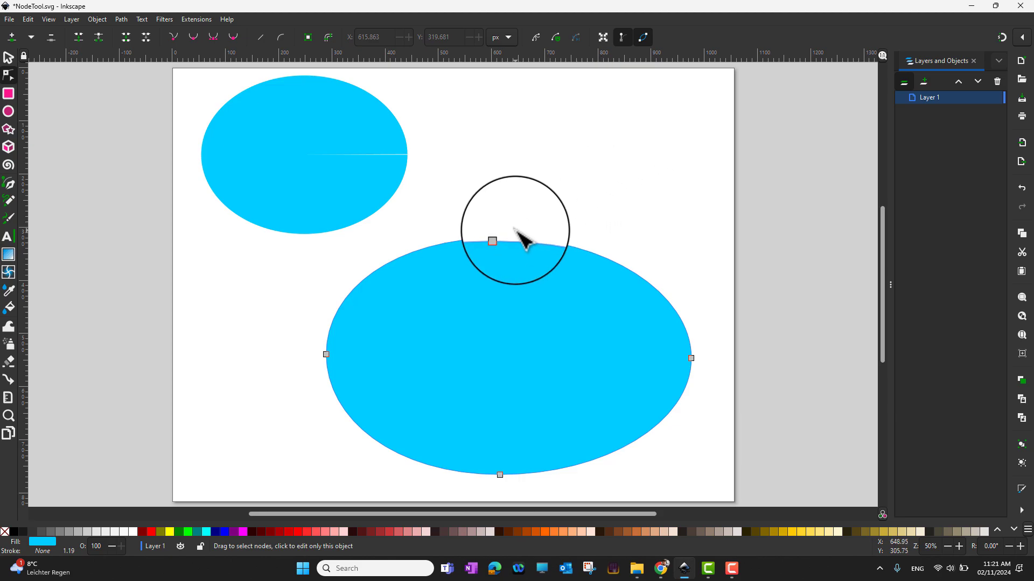
Select the large ellipse's top and right nodes together, and remove each from the selection again.
{"action": "left_click", "coordinate": [500, 237]}
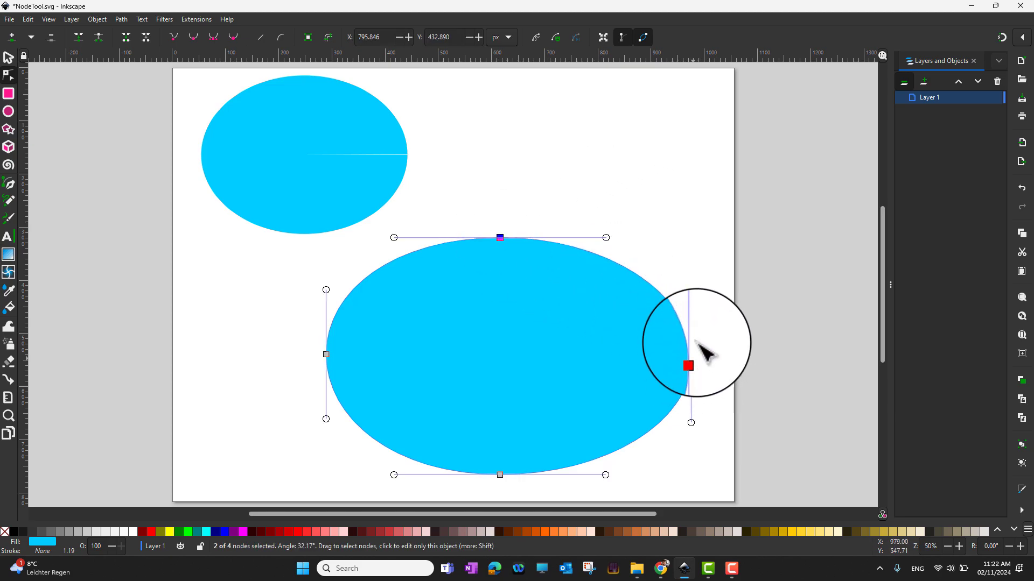
{"action": "left_click", "coordinate": [691, 358], "text": "shift"}
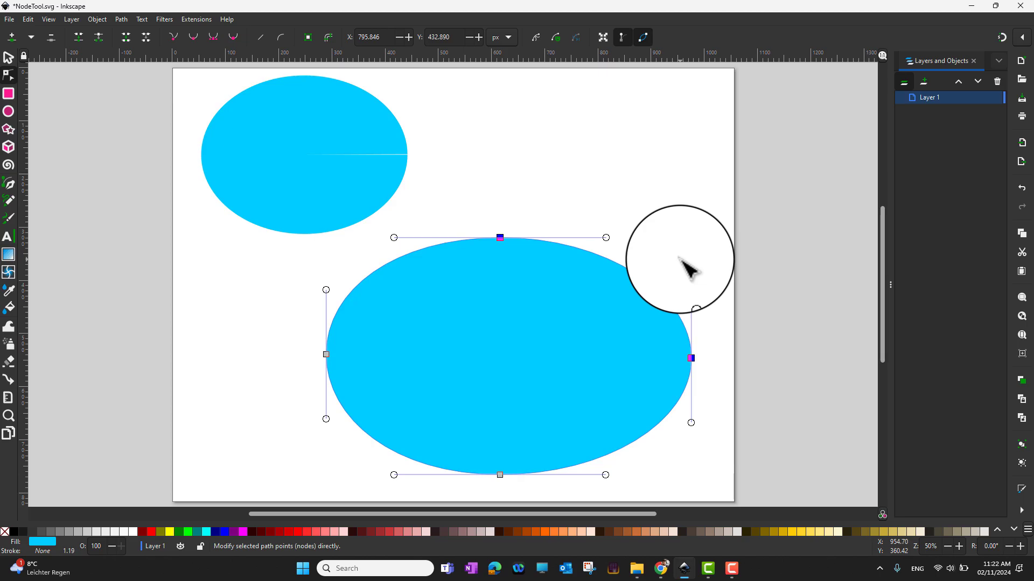
{"action": "left_click", "coordinate": [691, 358], "text": "shift"}
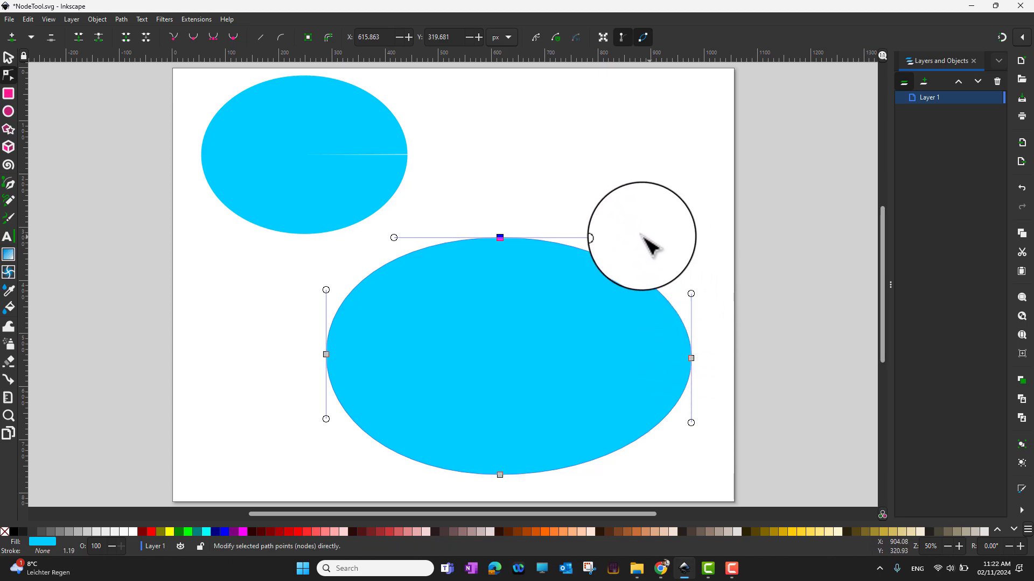
{"action": "left_click", "coordinate": [500, 238], "text": "shift"}
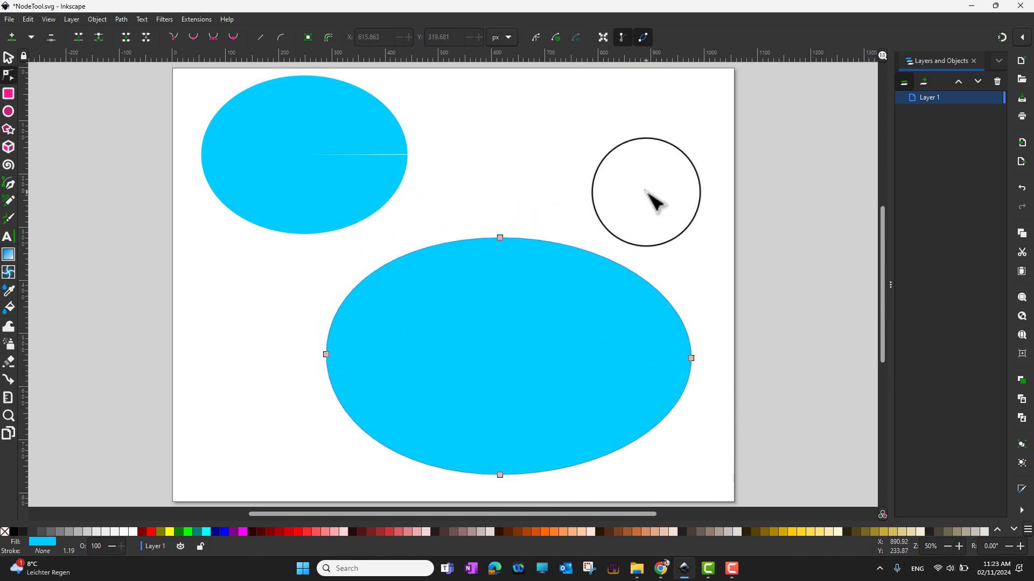
{"action": "left_click", "coordinate": [8, 58]}
{"action": "double_click", "coordinate": [8, 58]}
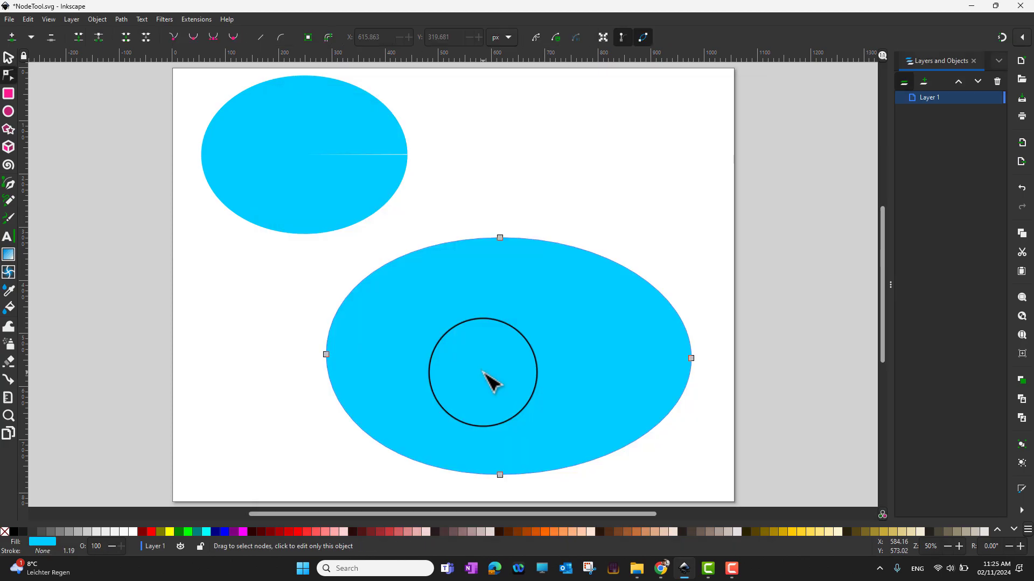
Cycle the selection through the large ellipse's nodes one by one, and box-select its top and right nodes, clearing each selection.
{"action": "left_click", "coordinate": [500, 237]}
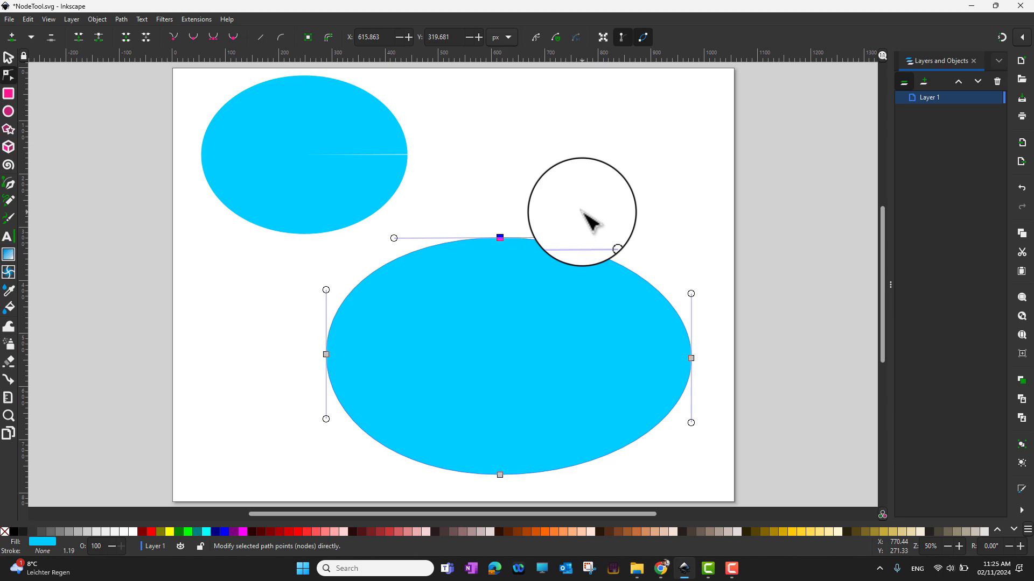
{"action": "key", "text": "Tab"}
{"action": "key", "text": "Tab"}
{"action": "key", "text": "Tab"}
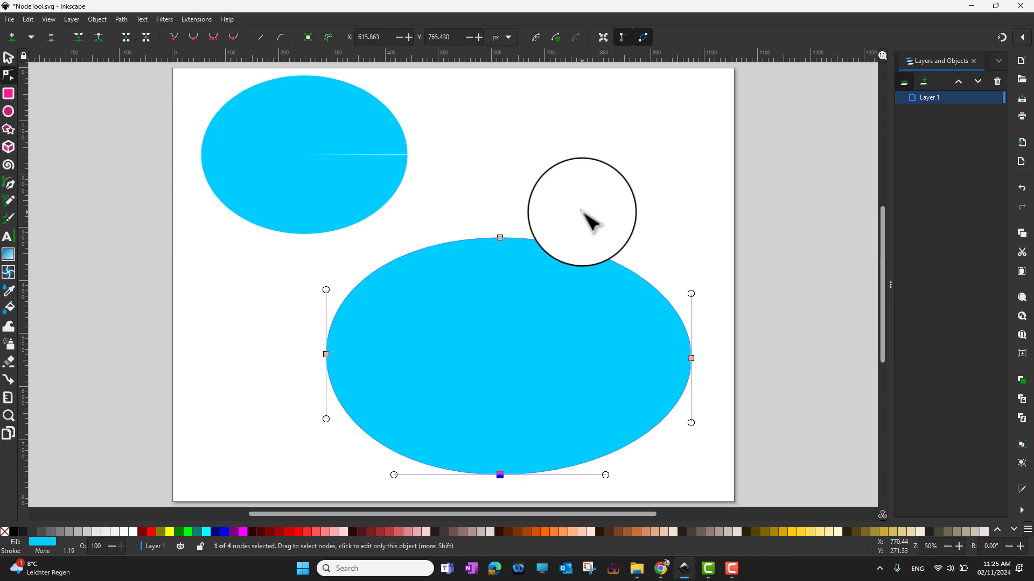
{"action": "key", "text": "Tab"}
{"action": "key", "text": "Tab"}
{"action": "key", "text": "Tab"}
{"action": "key", "text": "Tab"}
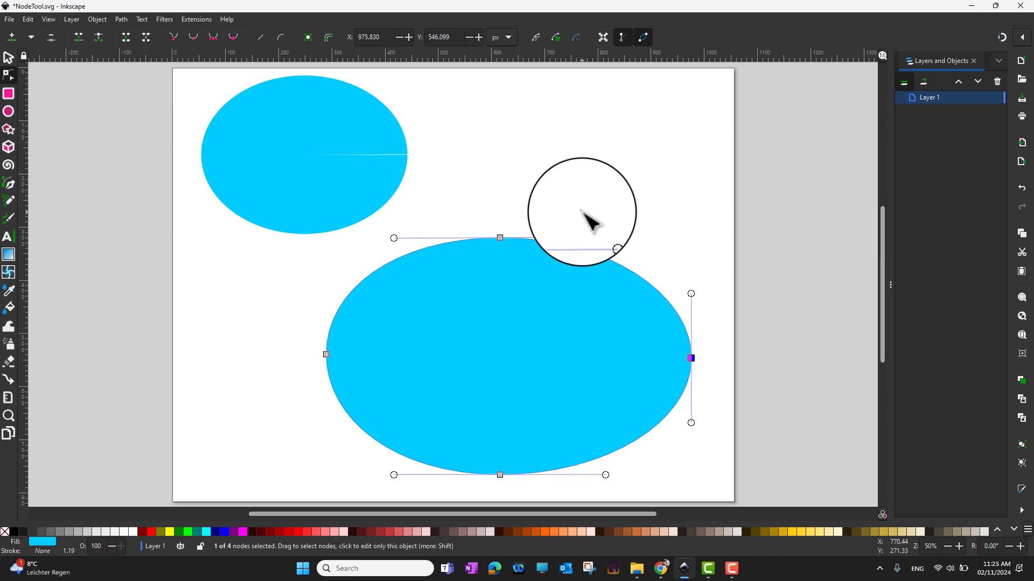
{"action": "key", "text": "Escape"}
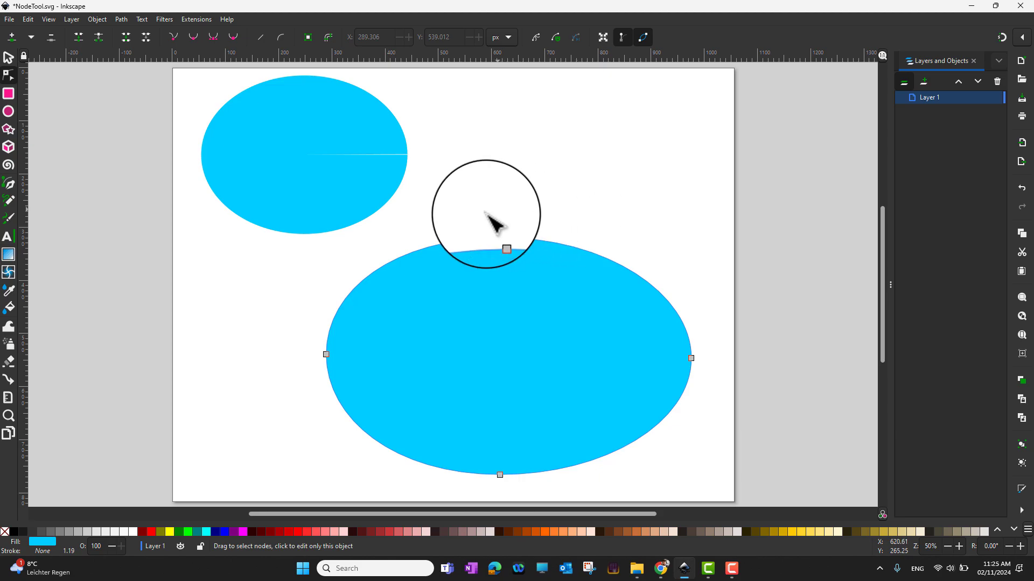
{"action": "left_click_drag", "start_coordinate": [483, 201], "coordinate": [718, 396]}
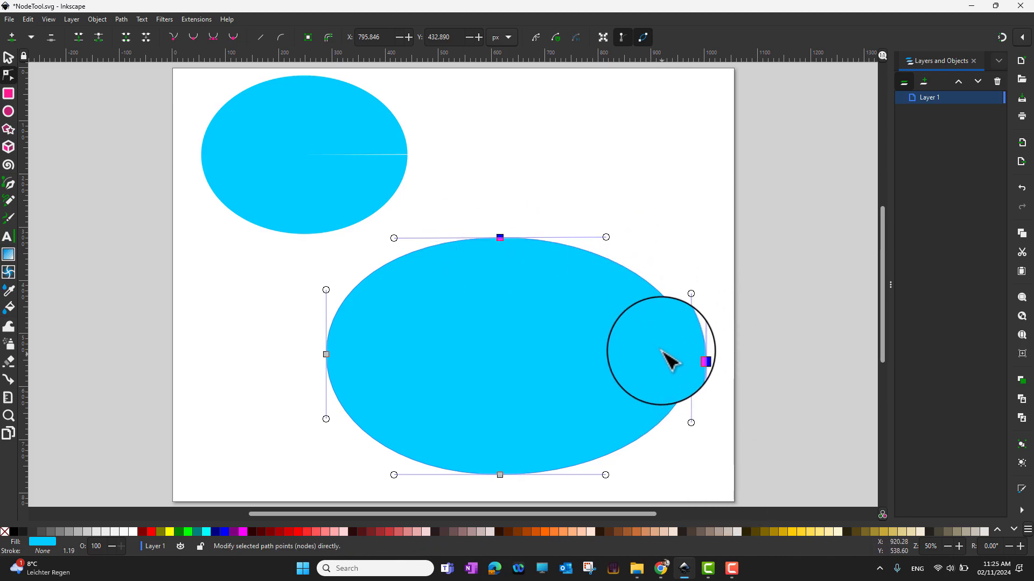
{"action": "left_click", "coordinate": [697, 260]}
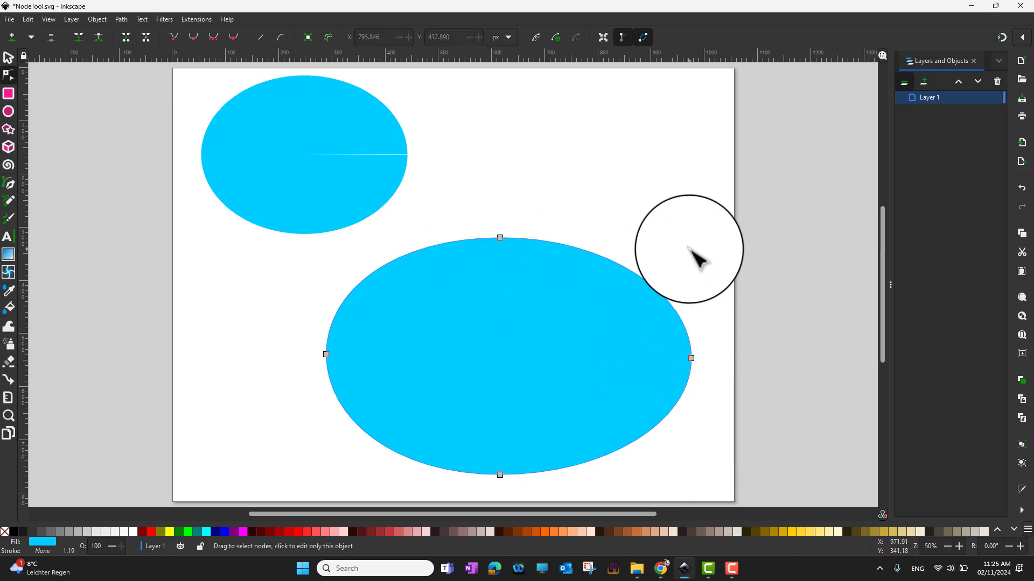
Add a node on the large ellipse's upper-left arc, and repeatedly insert nodes between its top and right nodes until 17 span that arc.
{"action": "double_click", "coordinate": [377, 268]}
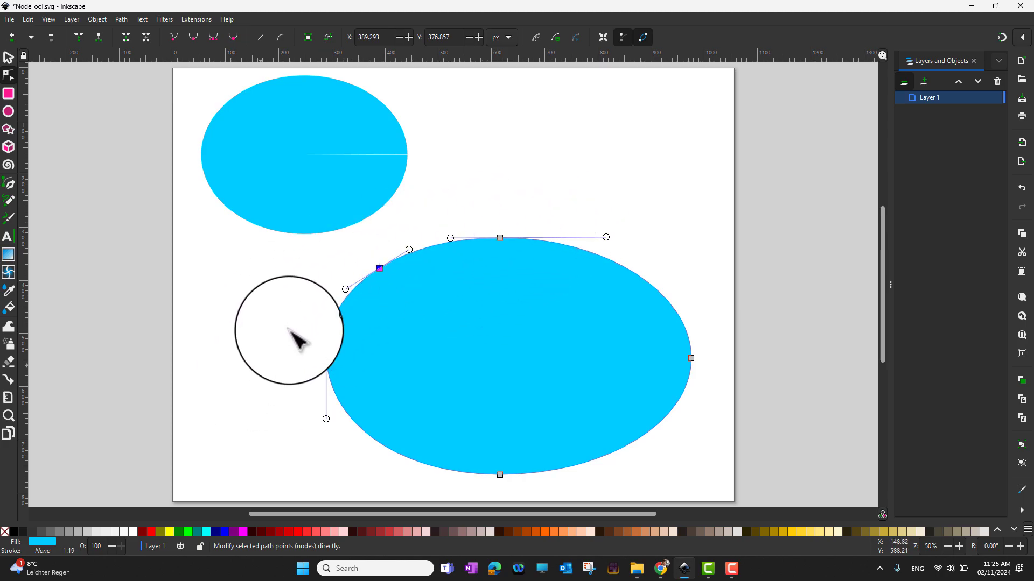
{"action": "left_click", "coordinate": [580, 202]}
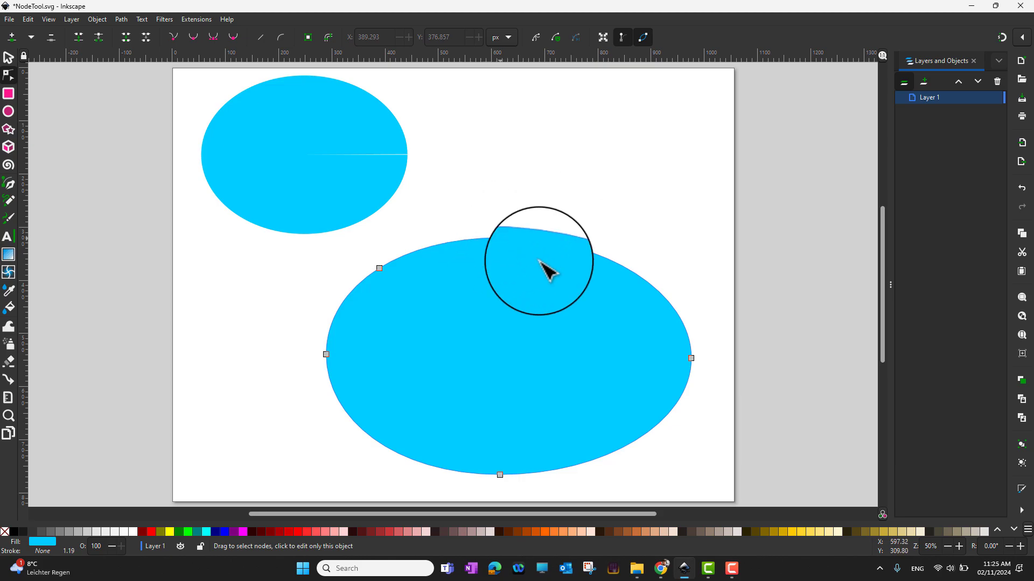
{"action": "left_click_drag", "start_coordinate": [491, 213], "coordinate": [725, 385]}
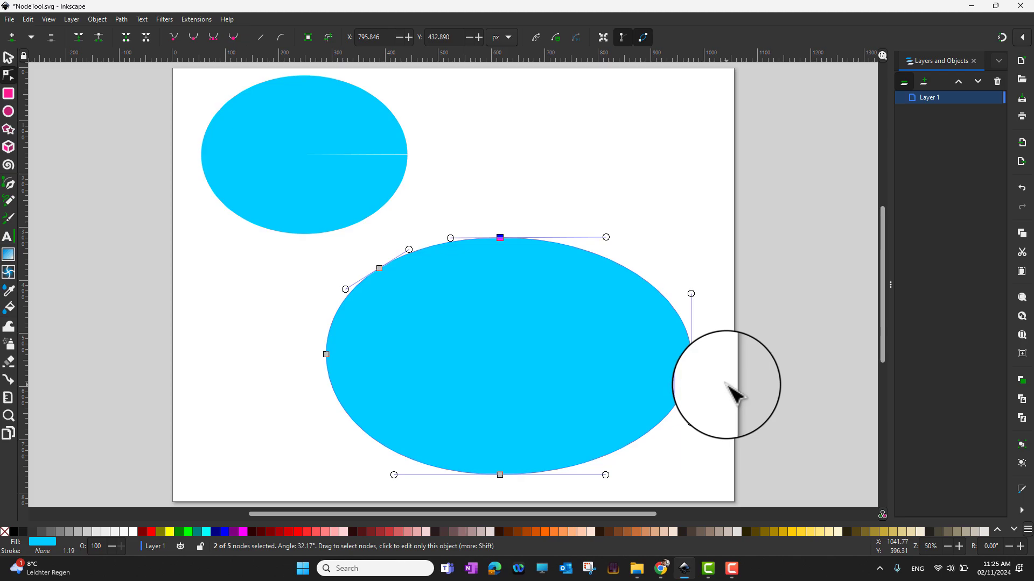
{"action": "key", "text": "Insert"}
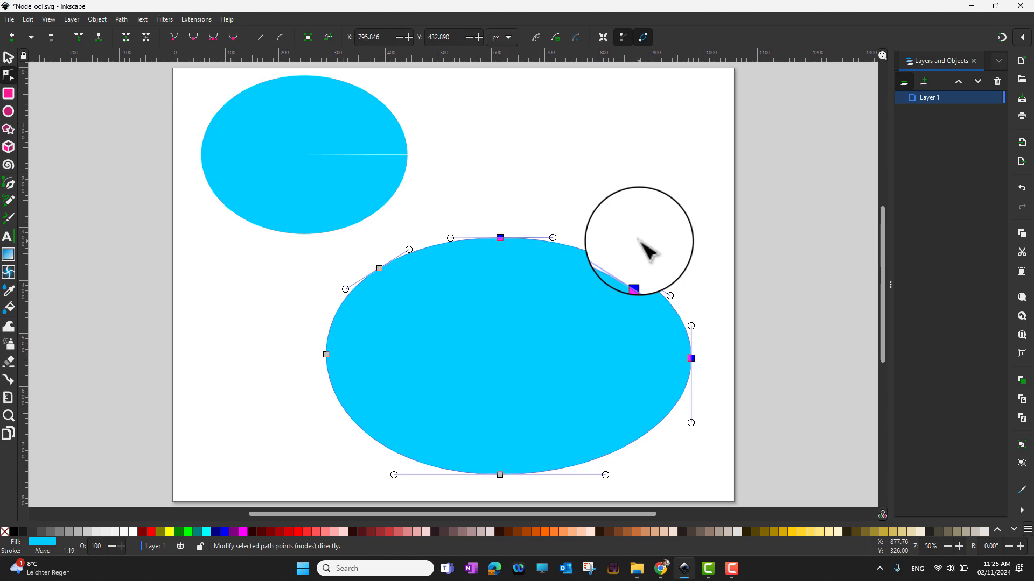
{"action": "key", "text": "Insert"}
{"action": "key", "text": "Insert"}
{"action": "key", "text": "Insert"}
{"action": "key", "text": "Insert"}
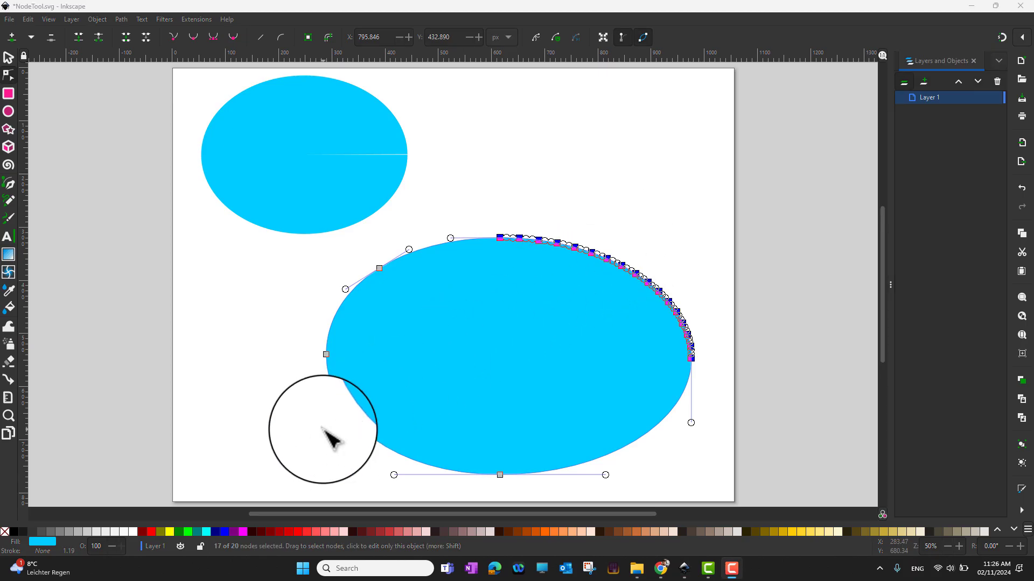
Duplicate the node on the large ellipse's upper-left arc and try moving the duplicate away from the original.
{"action": "left_click", "coordinate": [380, 268]}
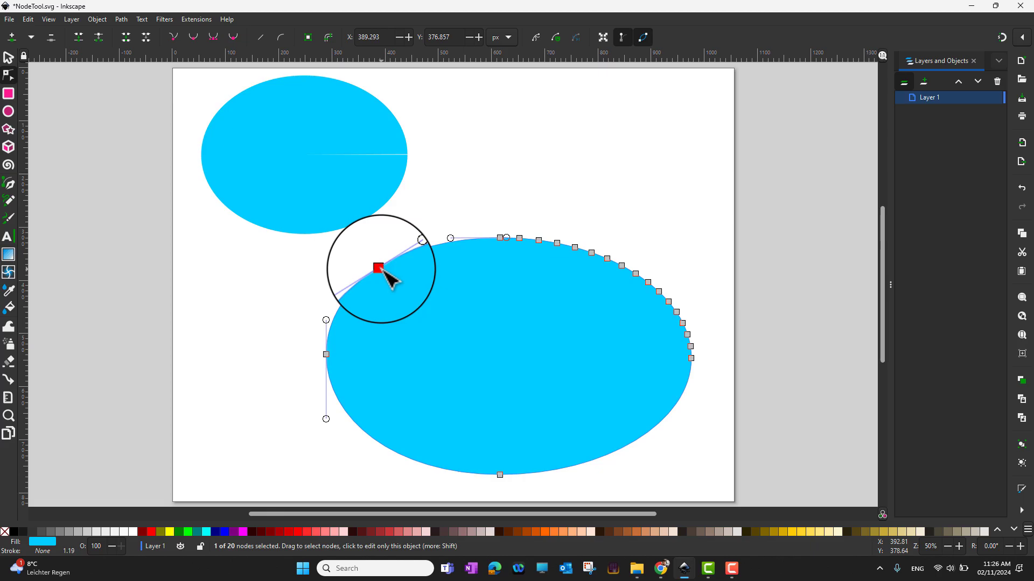
{"action": "left_click", "coordinate": [381, 268], "text": "ctrl"}
{"action": "left_click_drag", "start_coordinate": [381, 268], "coordinate": [362, 263]}
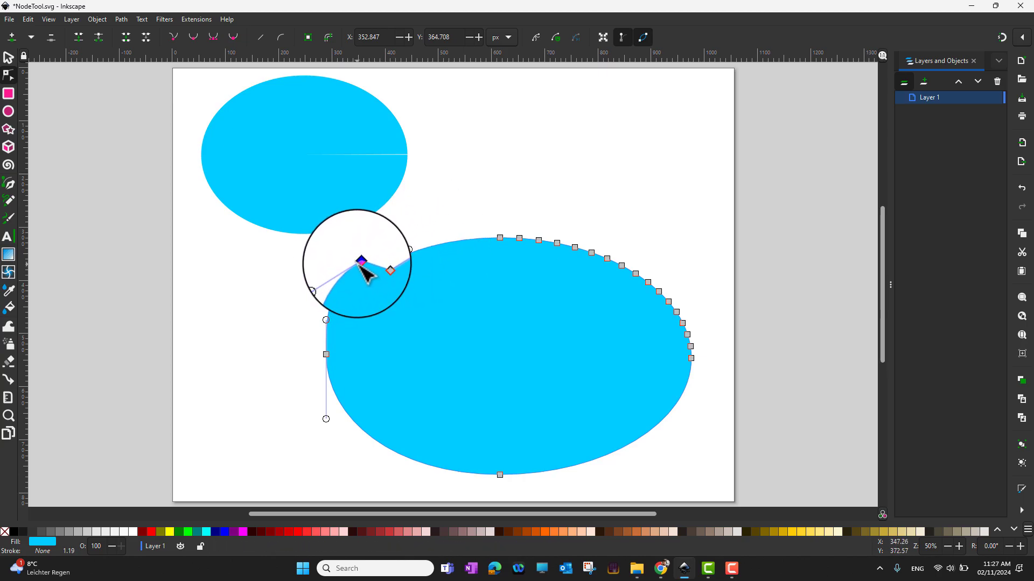
{"action": "left_click_drag", "start_coordinate": [361, 264], "coordinate": [374, 269]}
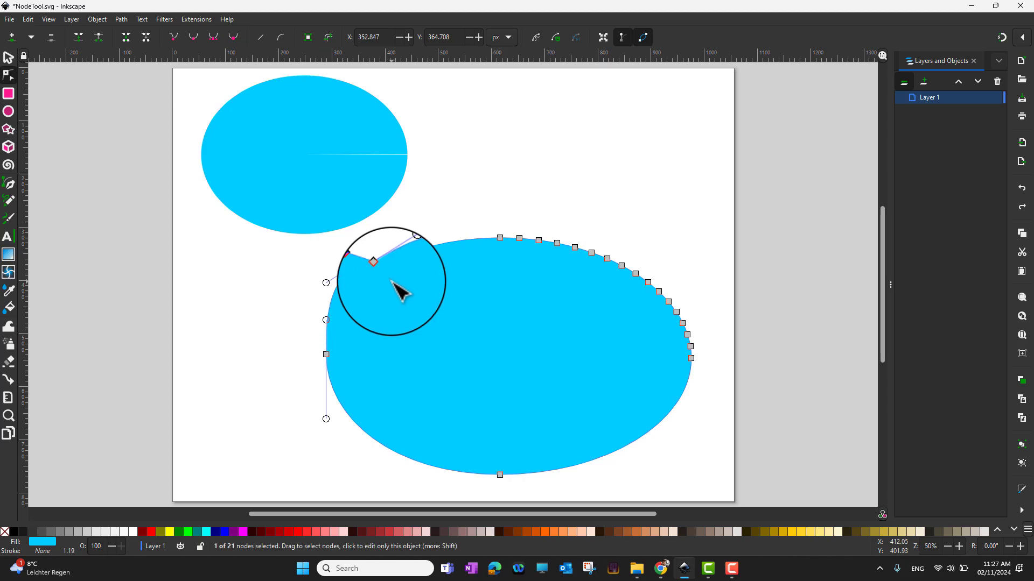
{"action": "left_click", "coordinate": [383, 316]}
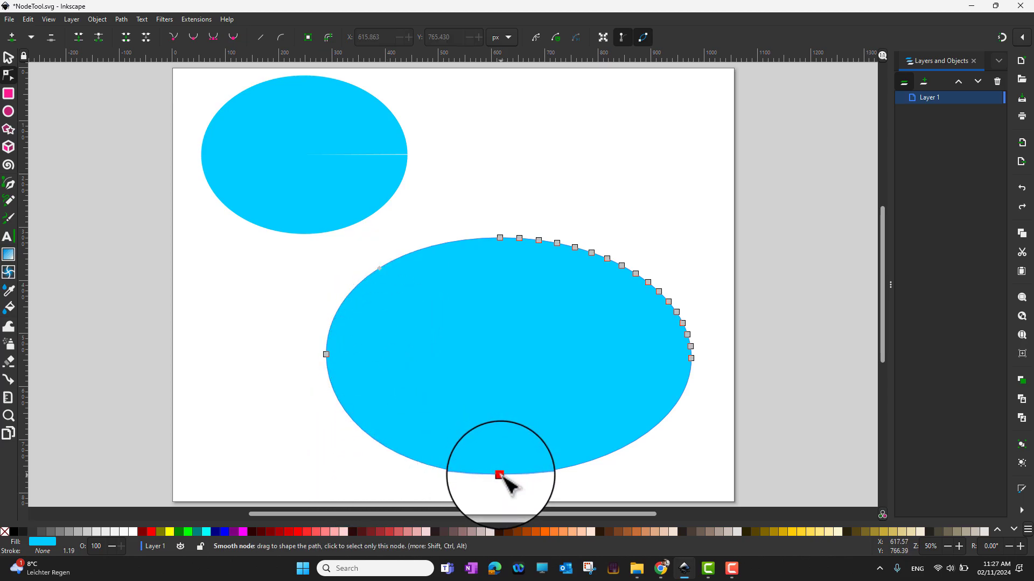
Delete the large ellipse's bottom node and undo the deletion.
{"action": "left_click", "coordinate": [500, 475]}
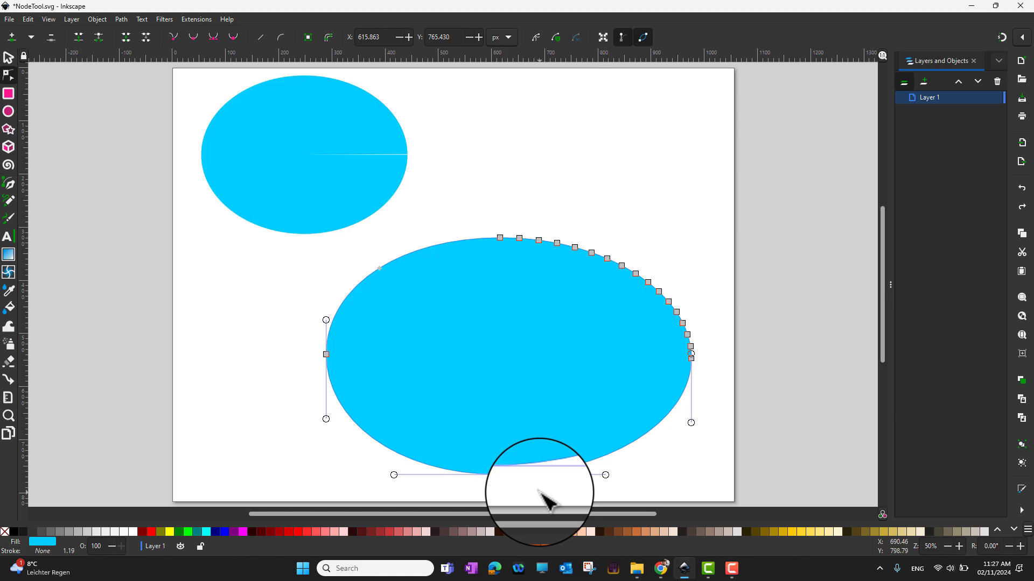
{"action": "key", "text": "Delete"}
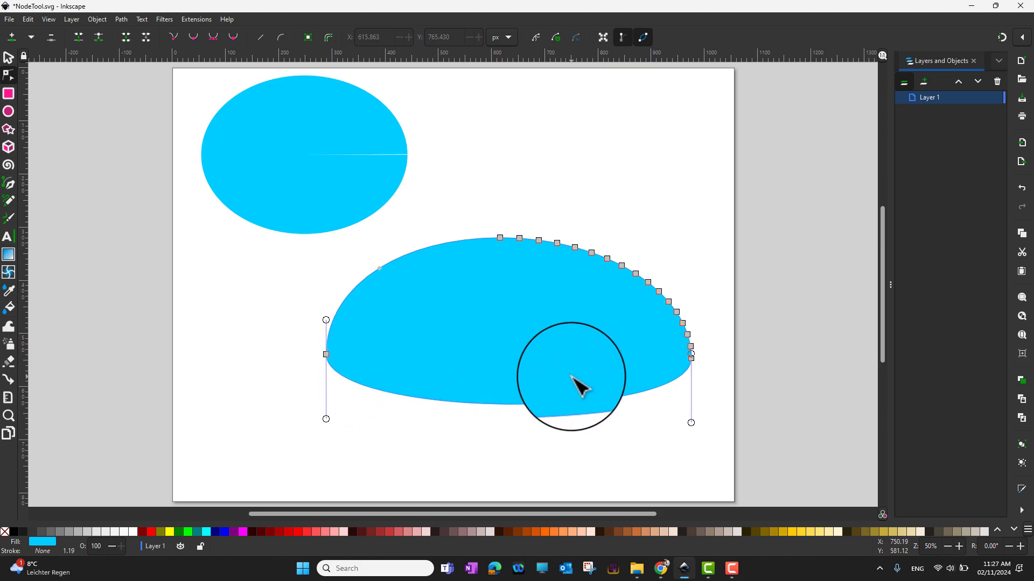
{"action": "key", "text": "ctrl+z"}
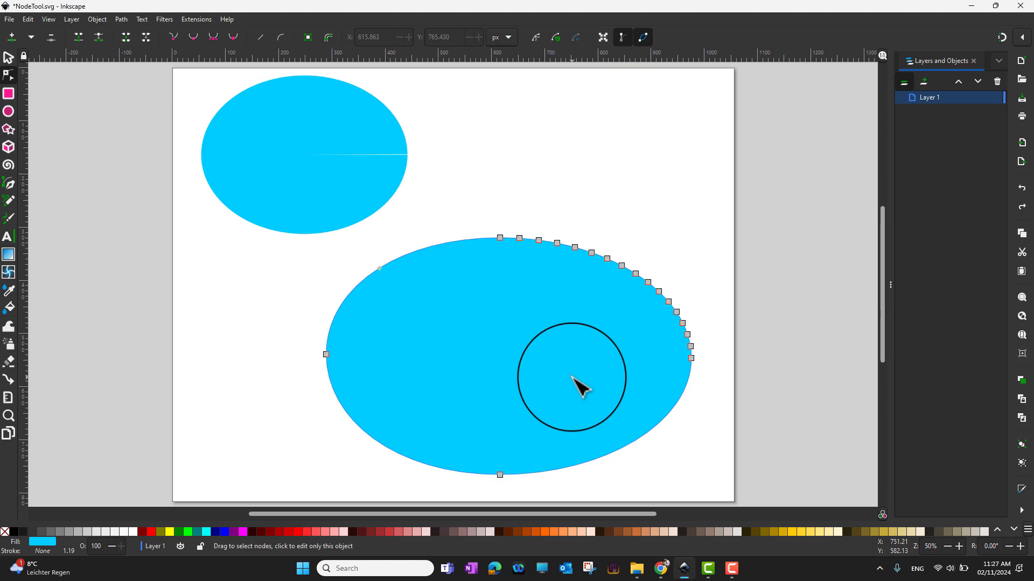
Delete the large ellipse's bottom node while preserving the curve, and clear the node selection.
{"action": "left_click", "coordinate": [500, 475]}
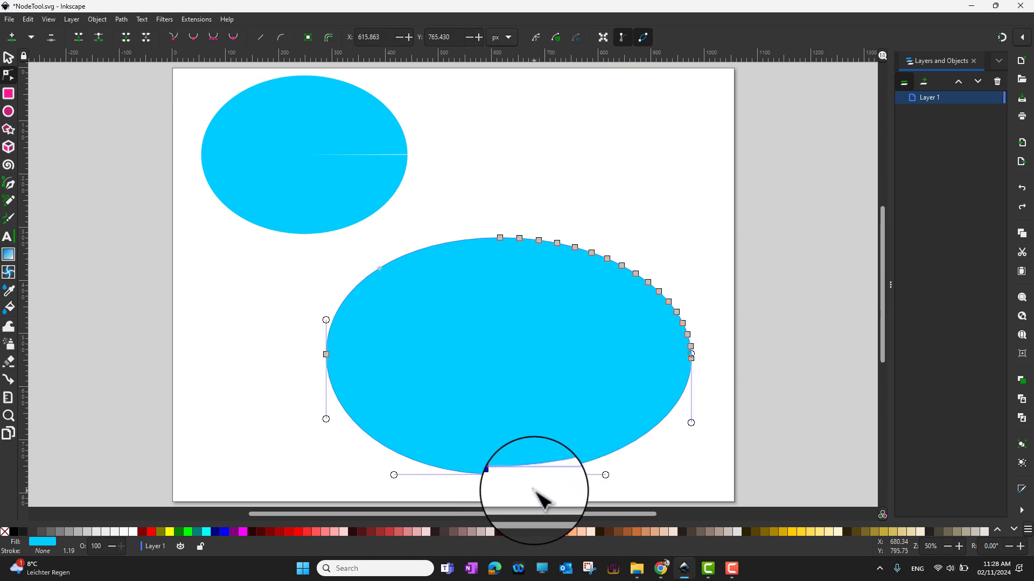
{"action": "key", "text": "Delete"}
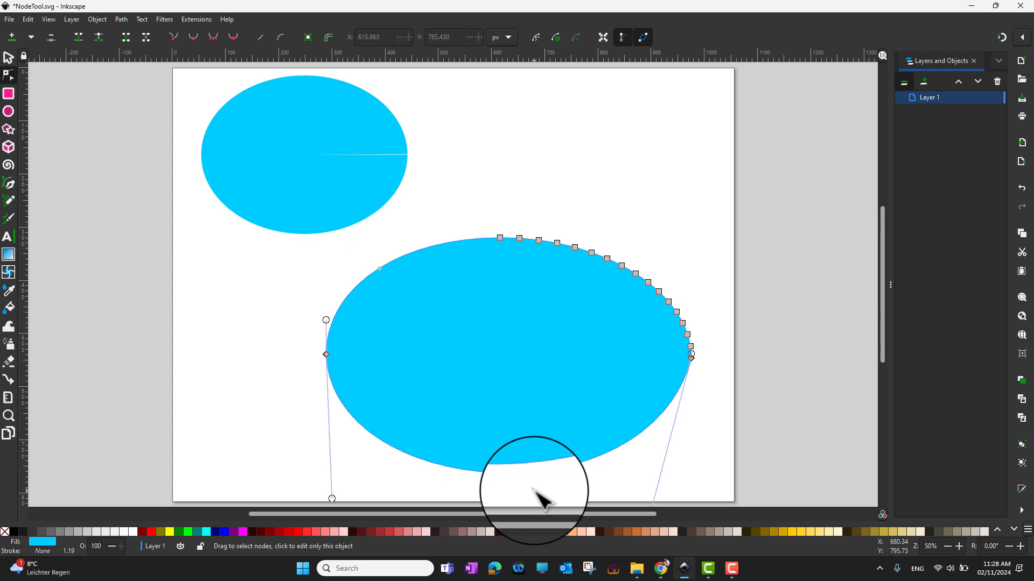
{"action": "scroll", "coordinate": [562, 448], "scroll_direction": "down", "scroll_amount": 2}
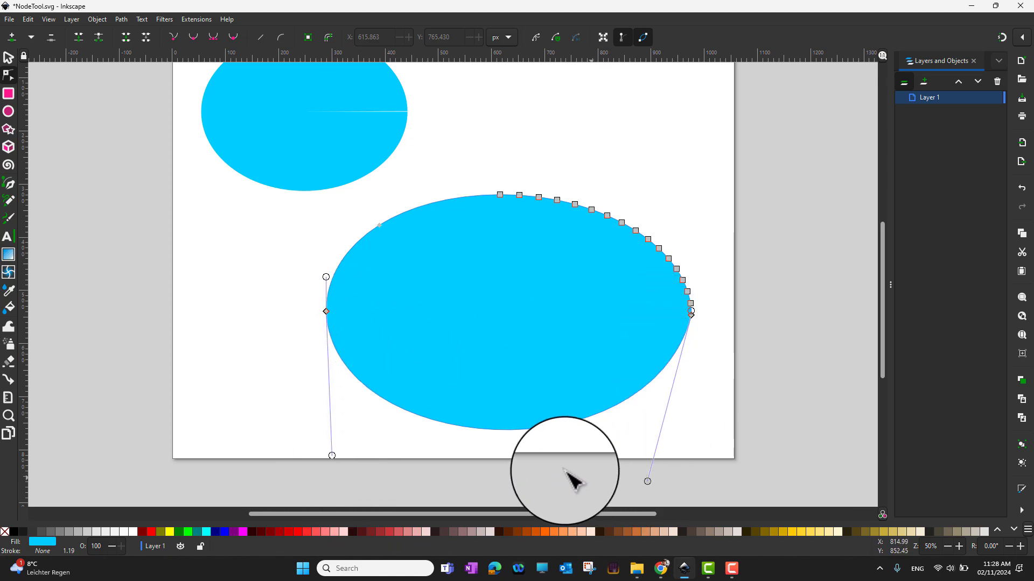
{"action": "left_click", "coordinate": [360, 420]}
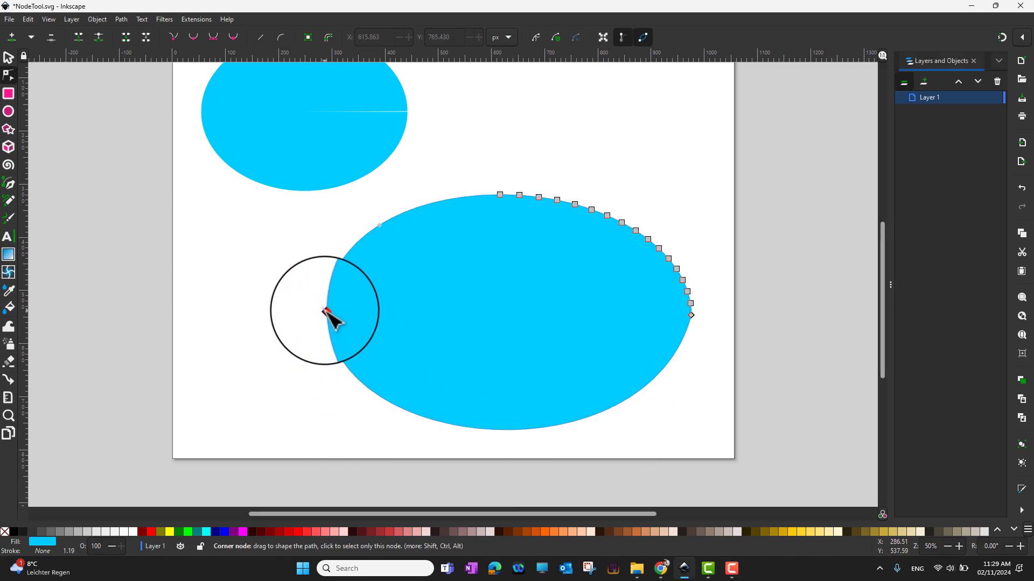
Move the large shape's left node freely, and nudge it in 2 px steps in all directions to about X 249, Y 549 px.
{"action": "left_click_drag", "start_coordinate": [326, 309], "coordinate": [343, 382]}
{"action": "left_click_drag", "start_coordinate": [263, 354], "coordinate": [312, 325]}
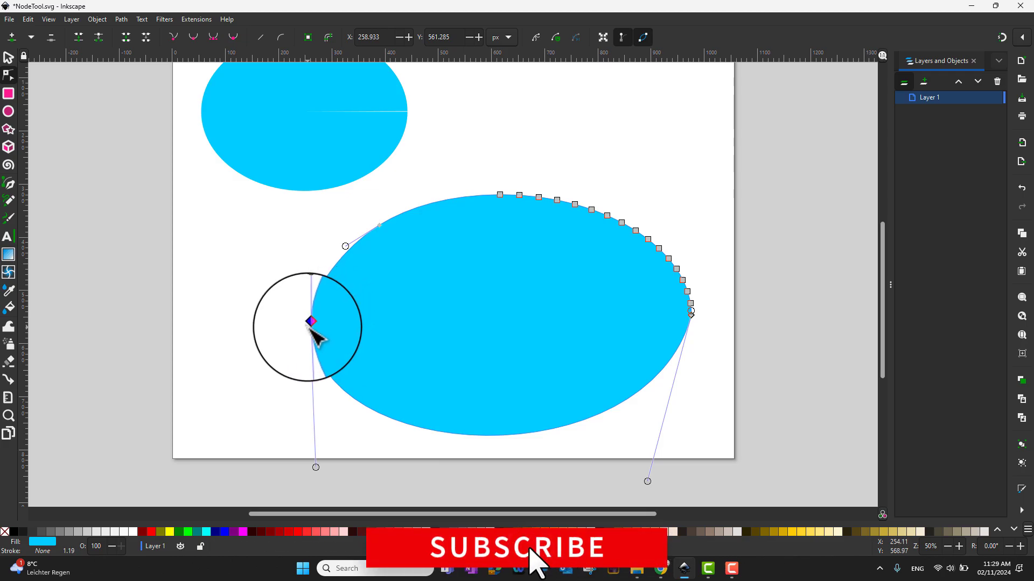
{"action": "key", "text": "Down"}
{"action": "key", "text": "Down"}
{"action": "key", "text": "Down"}
{"action": "key", "text": "Down"}
{"action": "key", "text": "Down"}
{"action": "key", "text": "Down"}
{"action": "key", "text": "Left"}
{"action": "key", "text": "Left"}
{"action": "key", "text": "Left"}
{"action": "key", "text": "Left"}
{"action": "key", "text": "Left"}
{"action": "key", "text": "Left"}
{"action": "key", "text": "Left"}
{"action": "key", "text": "Left"}
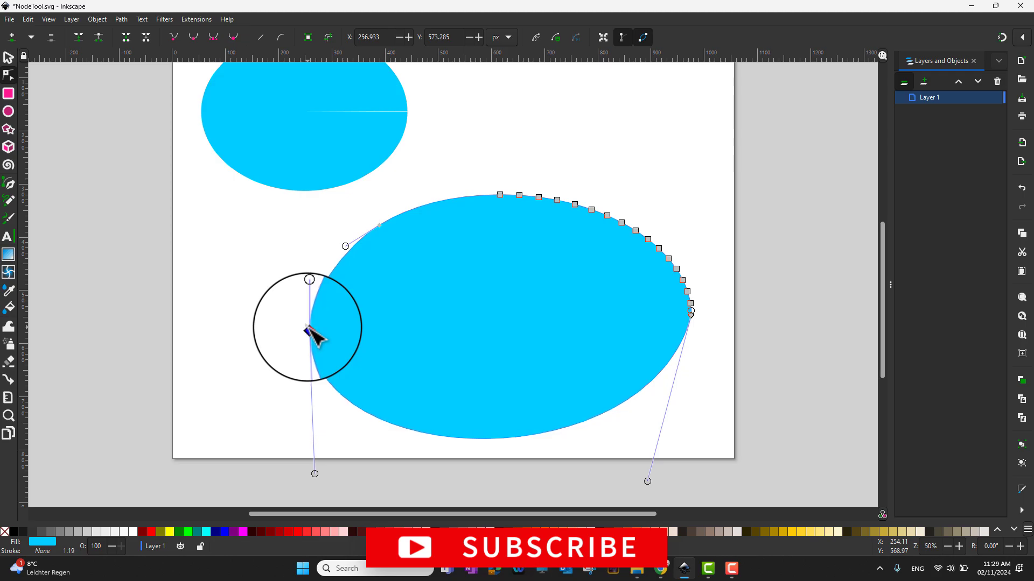
{"action": "key", "text": "Right"}
{"action": "key", "text": "Right"}
{"action": "key", "text": "Right"}
{"action": "key", "text": "Right"}
{"action": "key", "text": "Right"}
{"action": "key", "text": "Right"}
{"action": "key", "text": "Down"}
{"action": "key", "text": "Down"}
{"action": "key", "text": "Down"}
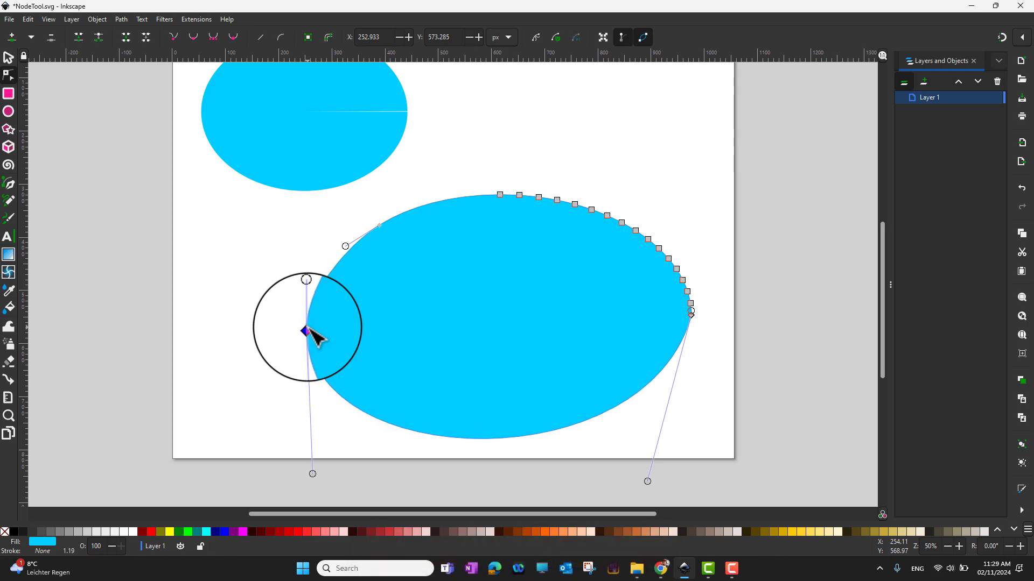
{"action": "key", "text": "Up"}
{"action": "key", "text": "Up"}
{"action": "key", "text": "Up"}
{"action": "key", "text": "Up"}
{"action": "key", "text": "Up"}
{"action": "key", "text": "Up"}
{"action": "key", "text": "Up"}
{"action": "key", "text": "Up"}
{"action": "key", "text": "Up"}
{"action": "key", "text": "Up"}
{"action": "key", "text": "Up"}
{"action": "key", "text": "Up"}
{"action": "key", "text": "Up"}
{"action": "key", "text": "Up"}
{"action": "key", "text": "Up"}
{"action": "key", "text": "Up"}
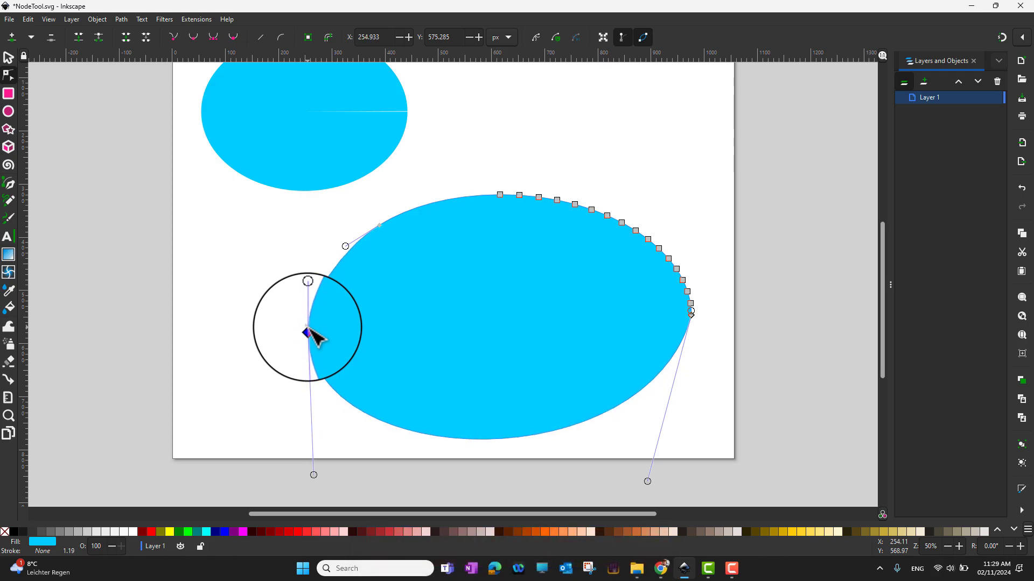
{"action": "key", "text": "Left"}
{"action": "key", "text": "Left"}
{"action": "key", "text": "Left"}
{"action": "key", "text": "Left"}
{"action": "key", "text": "Left"}
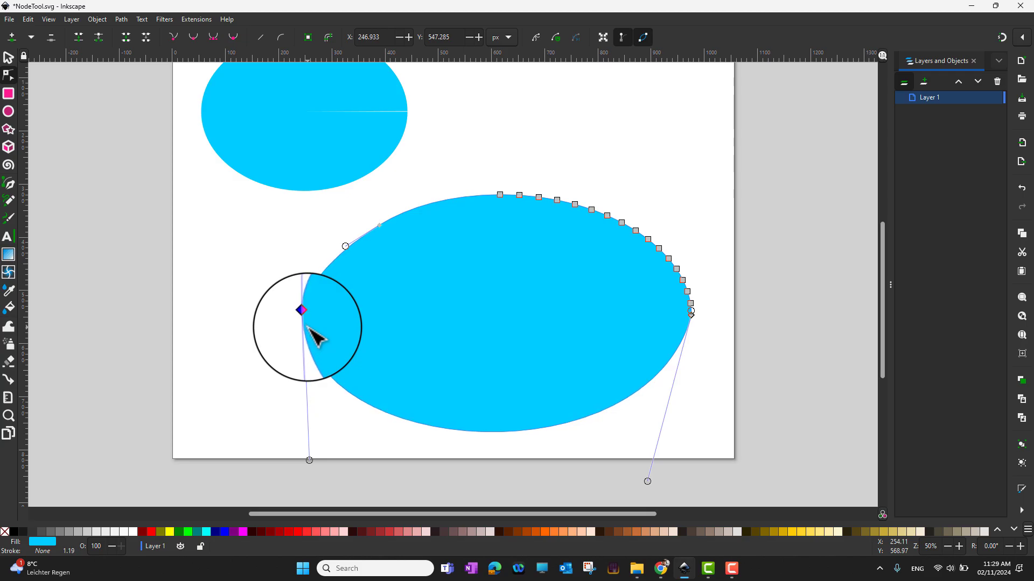
{"action": "key", "text": "Down"}
{"action": "key", "text": "Down"}
{"action": "key", "text": "Down"}
{"action": "key", "text": "Right"}
{"action": "key", "text": "Right"}
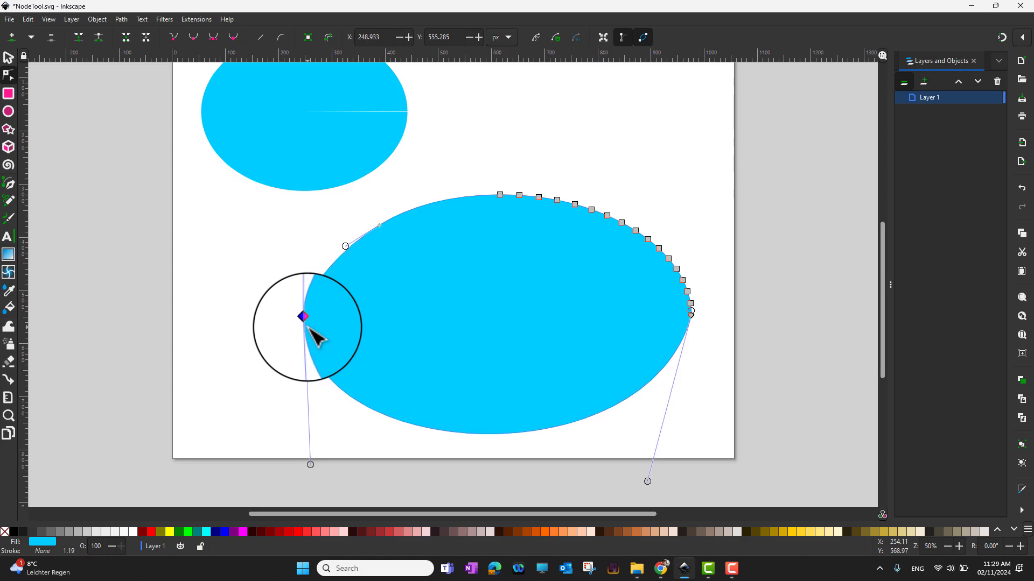
{"action": "key", "text": "Up"}
{"action": "key", "text": "Up"}
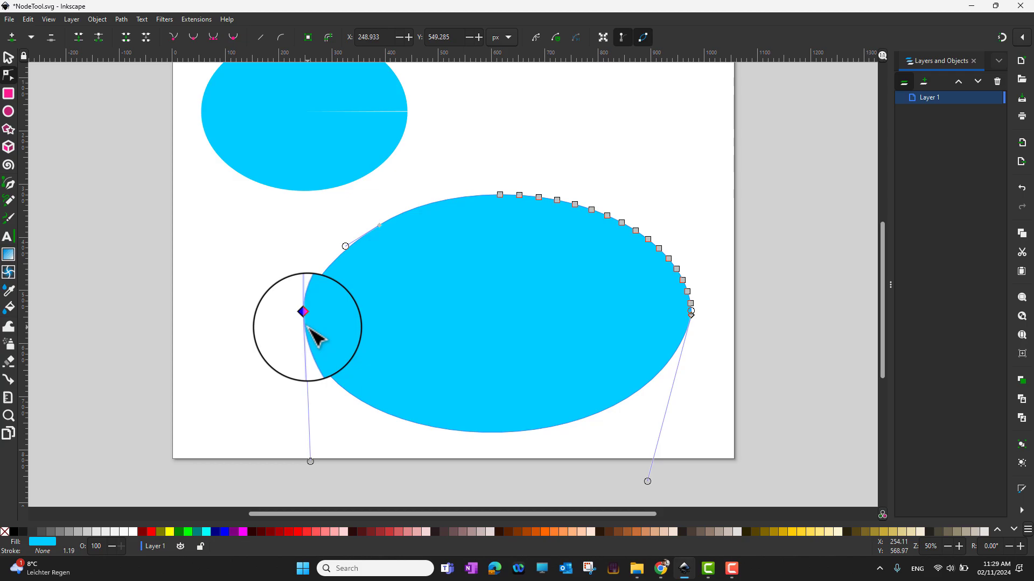
Nudge the large shape's left node in coarse 20 px steps in all directions, ending at about X 229, Y 549 px.
{"action": "key", "text": "shift+Up"}
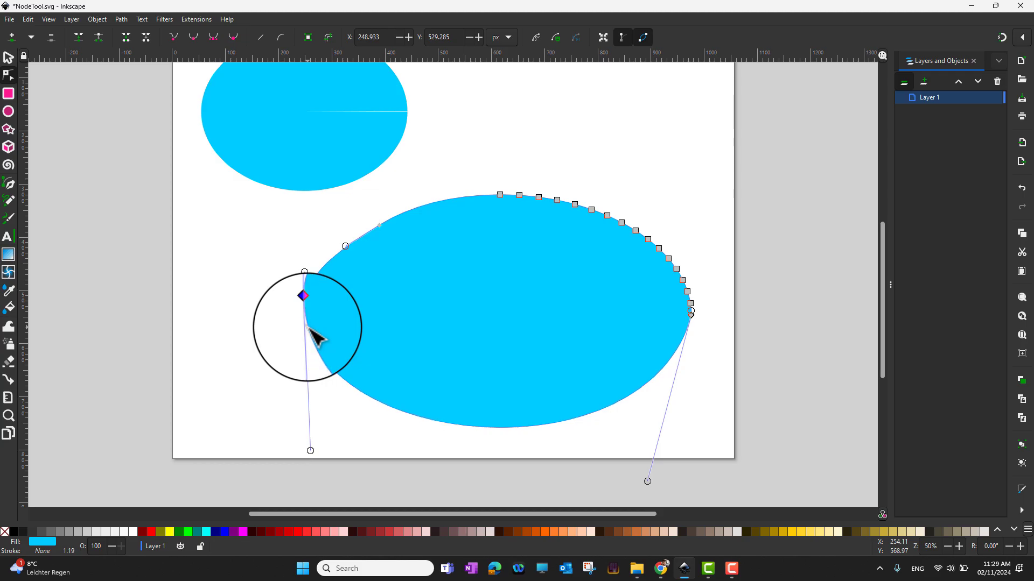
{"action": "key", "text": "shift+Down"}
{"action": "key", "text": "shift+Left"}
{"action": "key", "text": "shift+Up"}
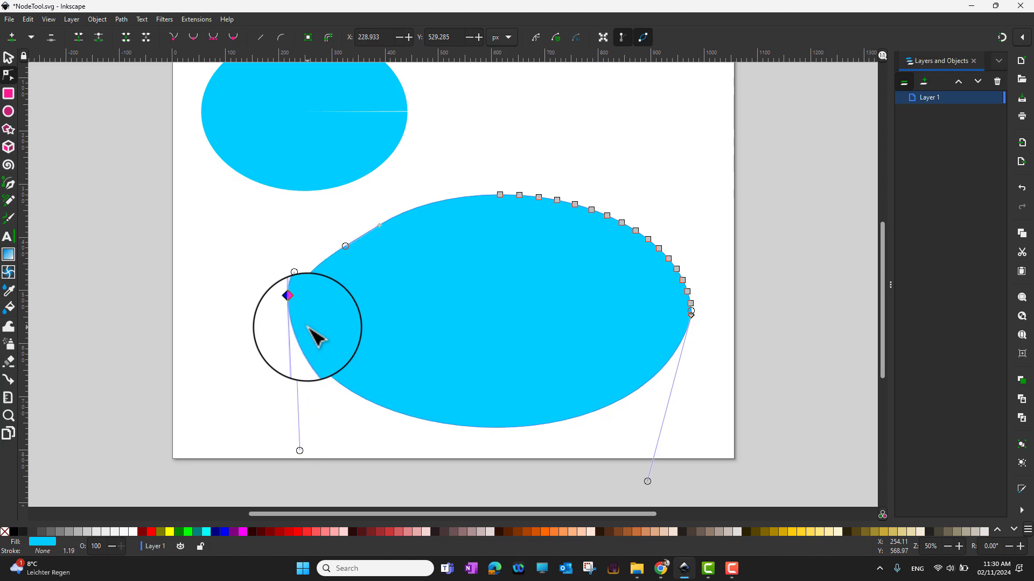
{"action": "key", "text": "shift+Right"}
{"action": "key", "text": "shift+Right"}
{"action": "key", "text": "shift+Left"}
{"action": "key", "text": "shift+Left"}
{"action": "key", "text": "shift+Down"}
{"action": "key", "text": "shift+Up"}
{"action": "key", "text": "shift+Down"}
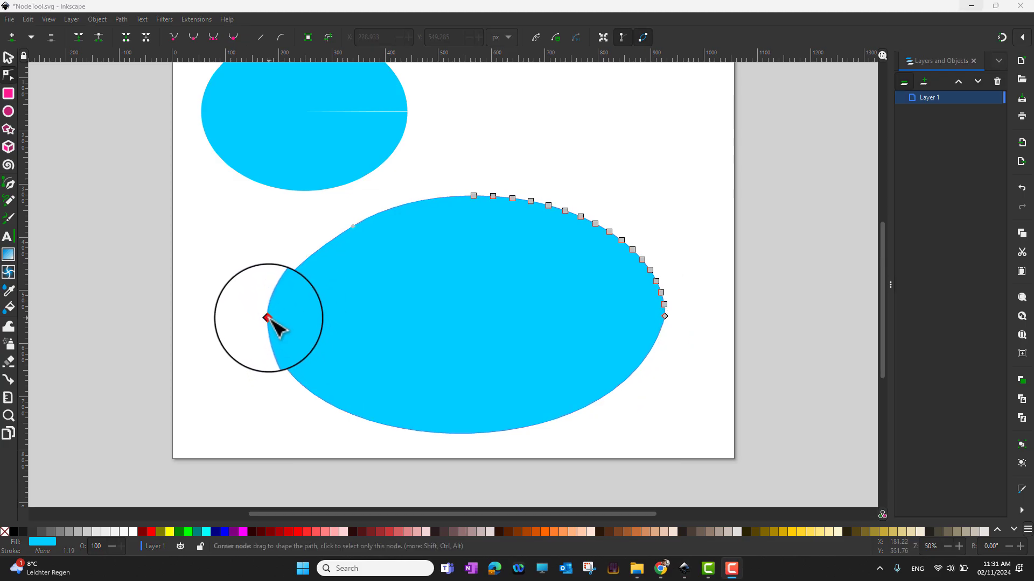
Select the large shape's left node and clear the node selection.
{"action": "left_click", "coordinate": [269, 318]}
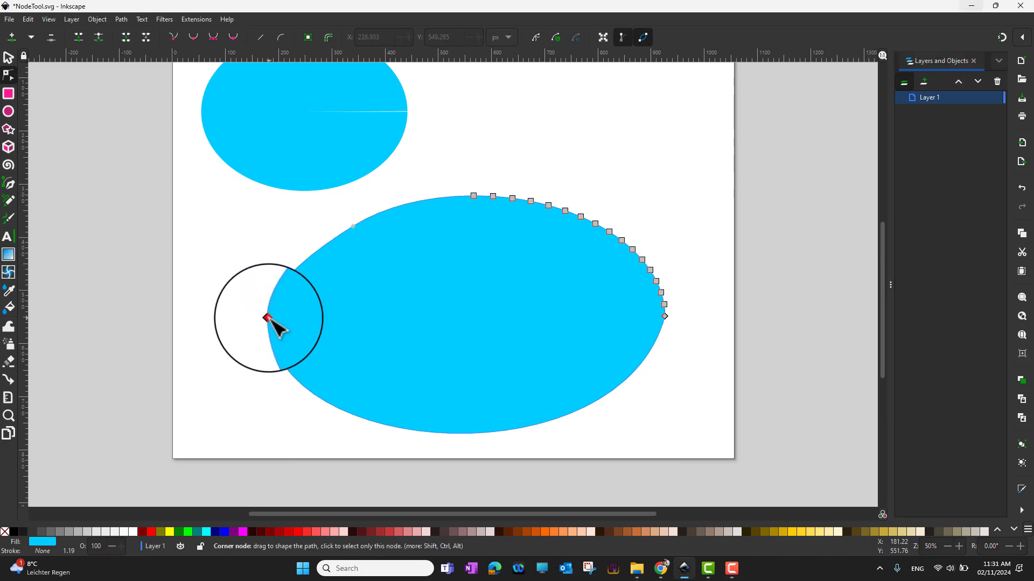
{"action": "left_click", "coordinate": [268, 318]}
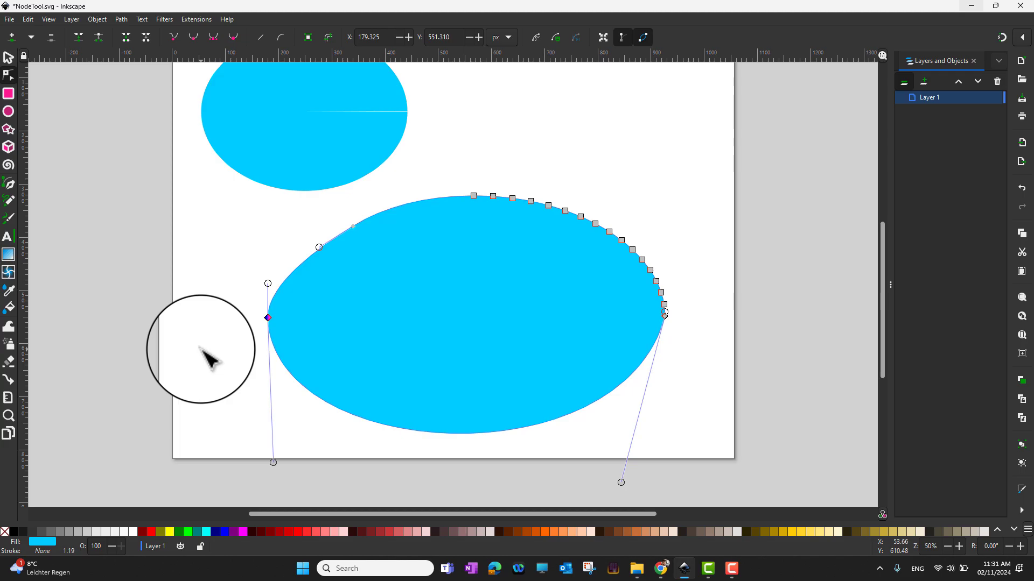
{"action": "left_click", "coordinate": [201, 350]}
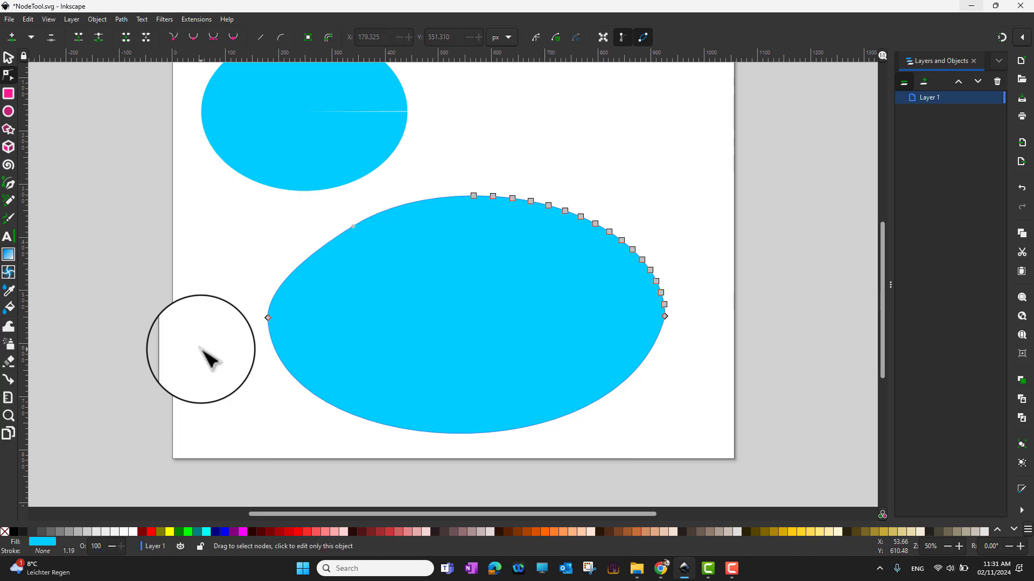
Move the whole large shape slightly right and up with the Selector tool, to about X 198, Y 318 px.
{"action": "left_click", "coordinate": [8, 56]}
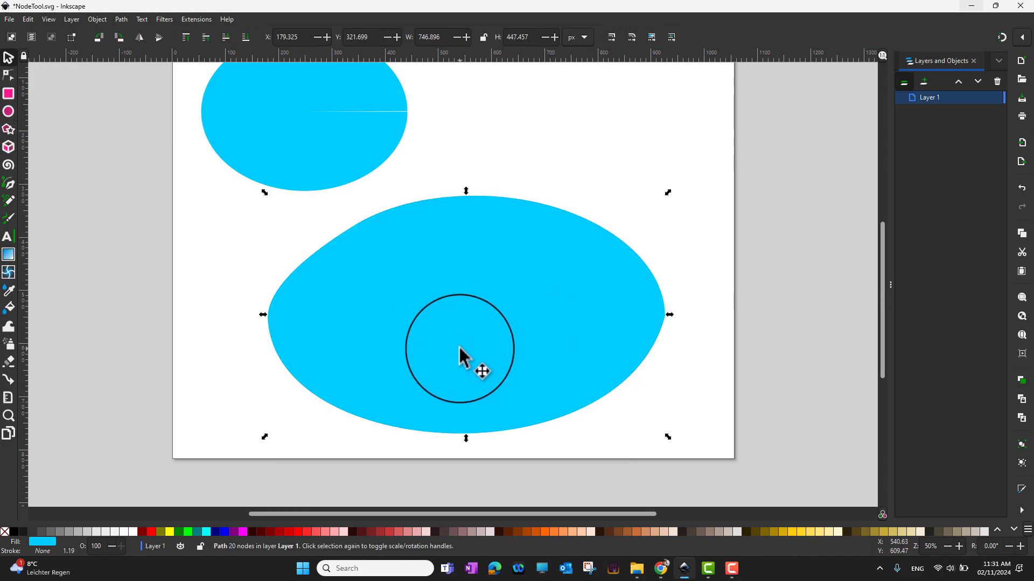
{"action": "mouse_move", "coordinate": [464, 362]}
{"action": "left_mouse_down"}
{"action": "mouse_move", "coordinate": [565, 280]}
{"action": "mouse_move", "coordinate": [558, 331]}
{"action": "mouse_move", "coordinate": [446, 325]}
{"action": "mouse_move", "coordinate": [508, 375]}
{"action": "mouse_move", "coordinate": [472, 349]}
{"action": "left_mouse_up"}
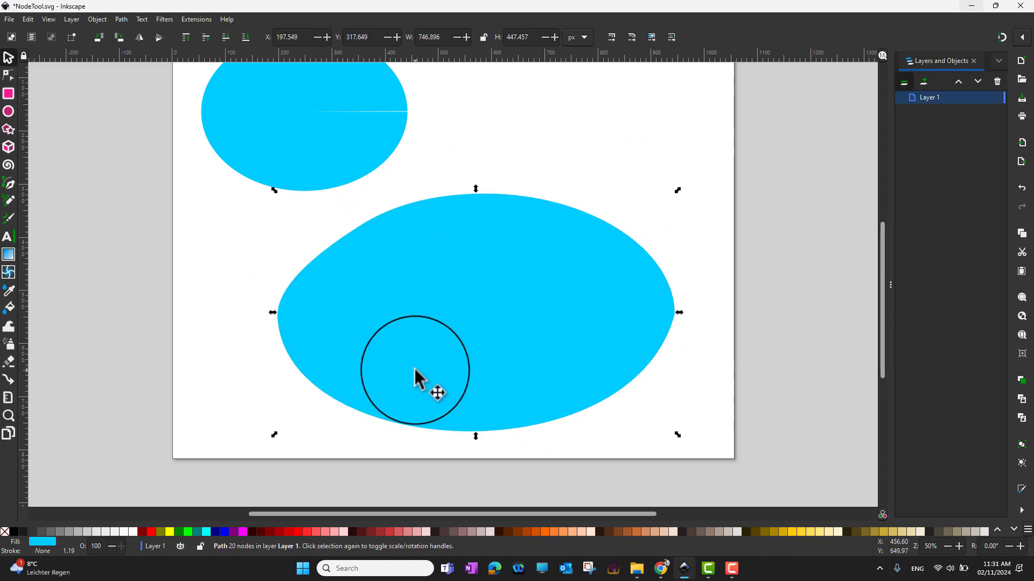